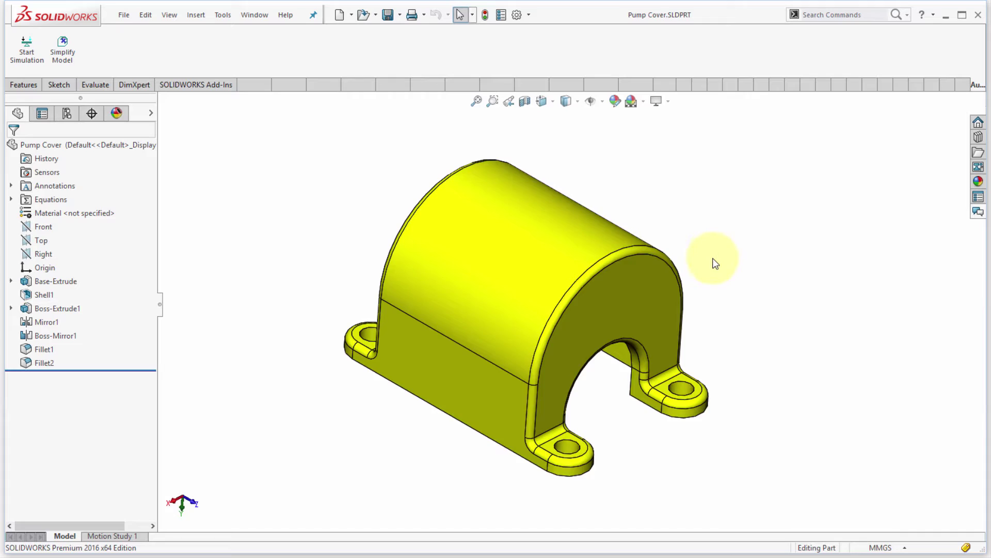
Open Costing from the Evaluate tab to estimate machining with 6061 Alloy and block stock.
{"action": "scroll", "coordinate": [715, 258], "scroll_direction": "down", "scroll_amount": 3}
{"action": "scroll", "coordinate": [716, 269], "scroll_direction": "up", "scroll_amount": 3}
{"action": "mouse_move", "coordinate": [719, 306]}
{"action": "middle_mouse_down", "text": "ctrl"}
{"action": "mouse_move", "coordinate": [726, 279]}
{"action": "mouse_move", "coordinate": [715, 287]}
{"action": "middle_mouse_up", "text": "ctrl"}
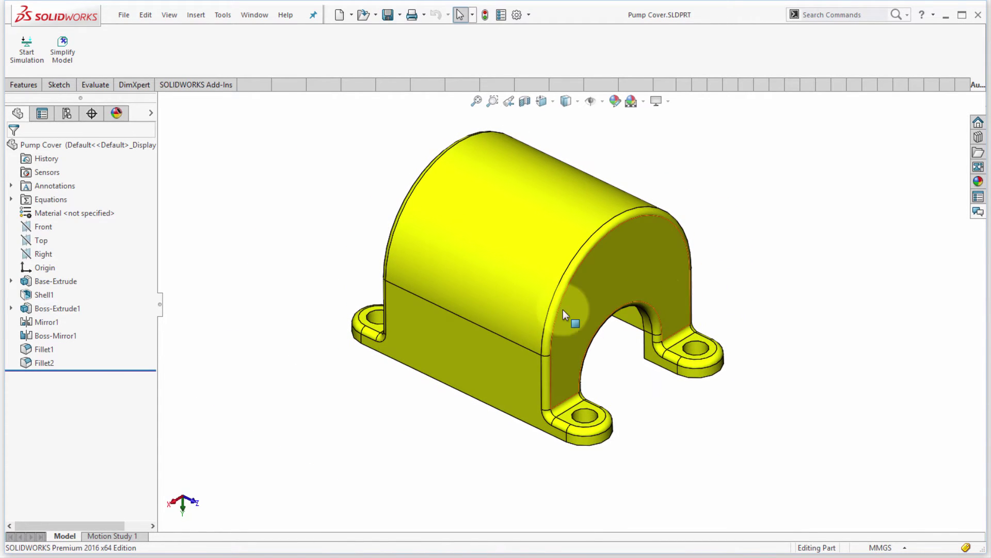
{"action": "key", "text": "alt"}
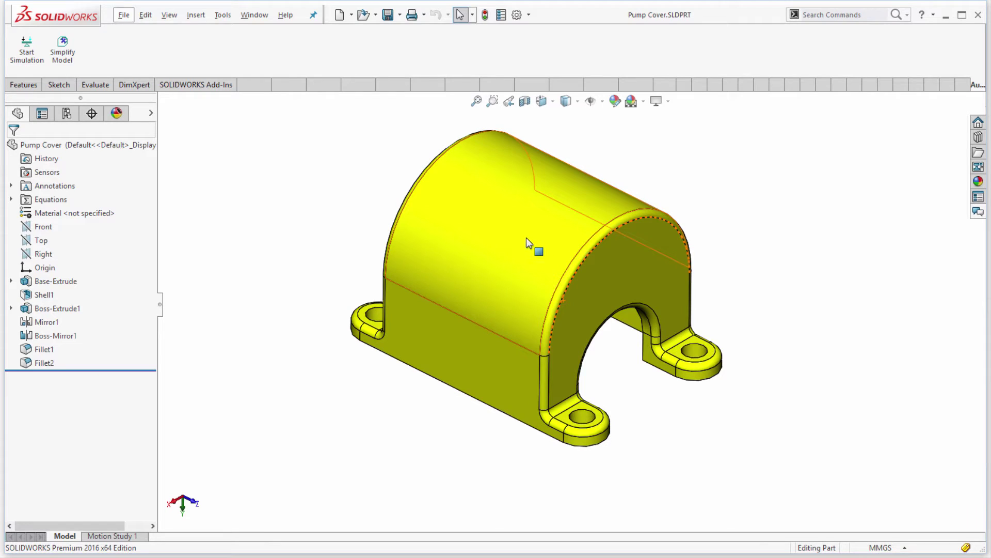
{"action": "left_click", "coordinate": [847, 182]}
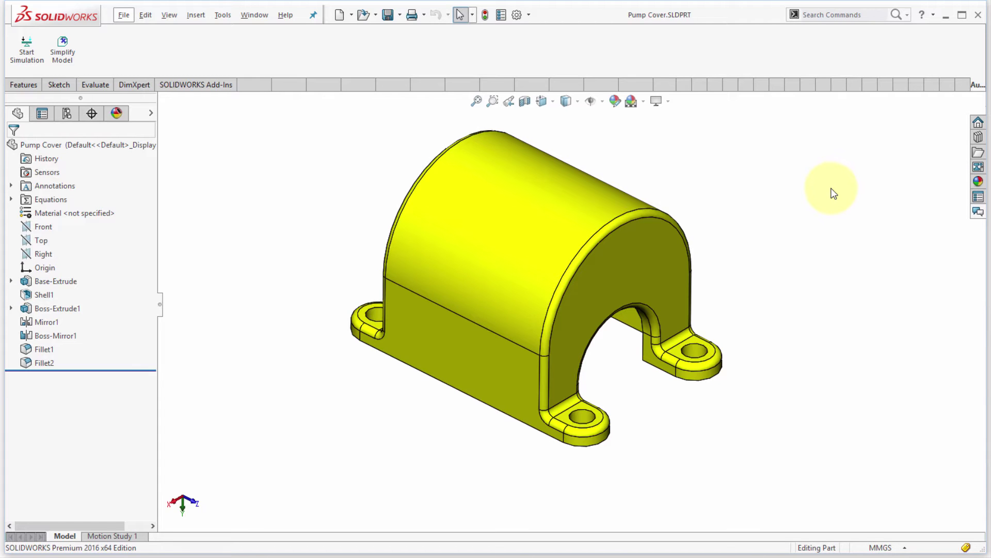
{"action": "left_click", "coordinate": [105, 86]}
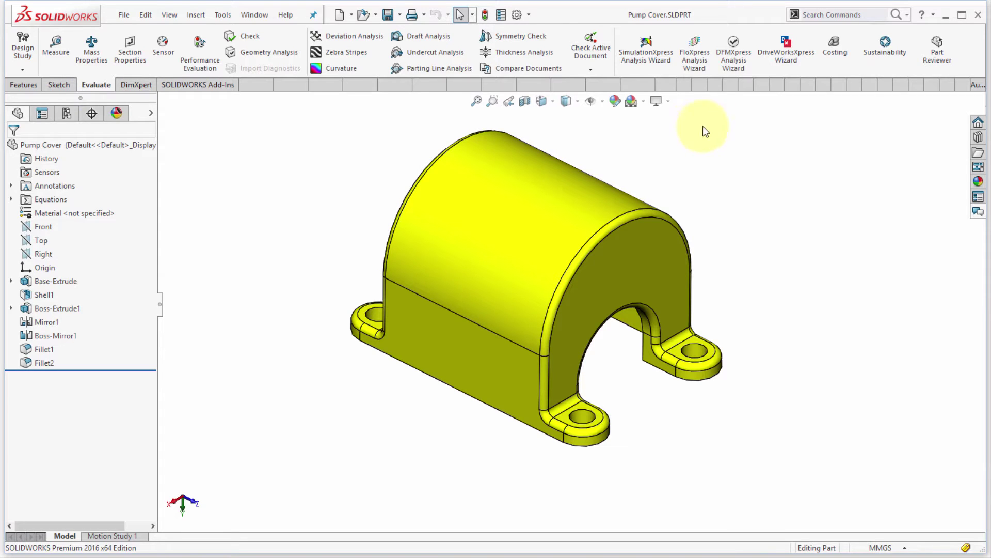
{"action": "left_click", "coordinate": [832, 51]}
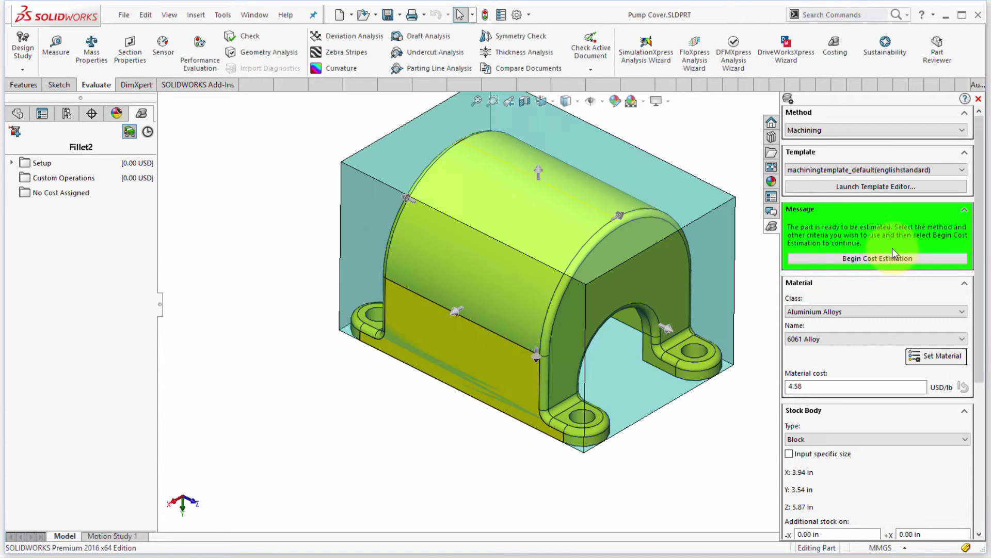
In Costing Options, set the General body default manufacturing method to Casting.
{"action": "left_click", "coordinate": [789, 101]}
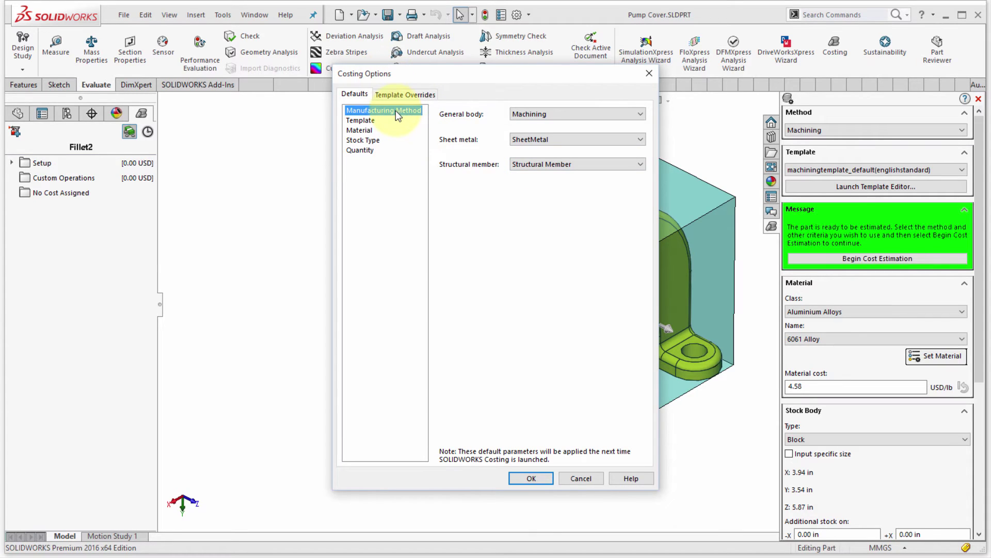
{"action": "left_click", "coordinate": [540, 112]}
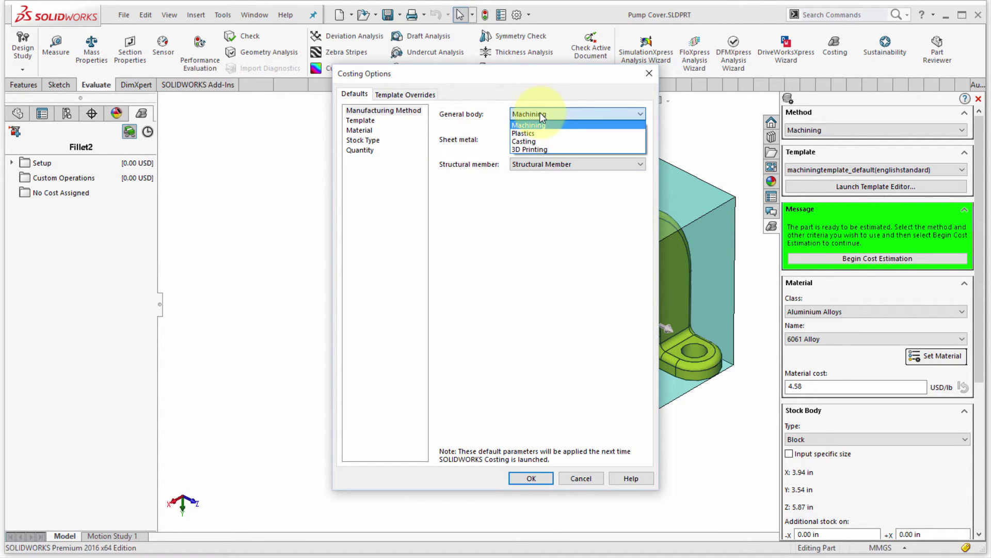
{"action": "left_click", "coordinate": [525, 141]}
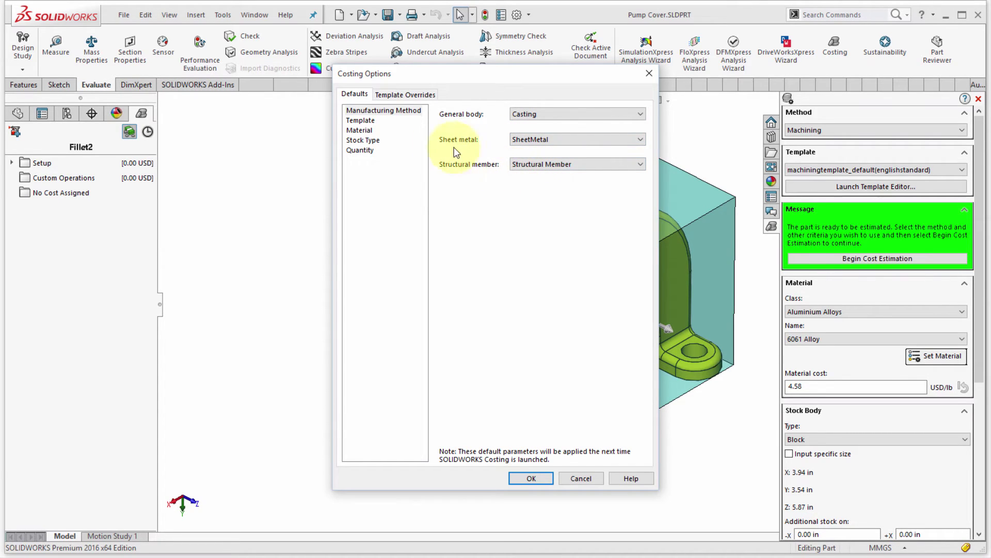
{"action": "left_click", "coordinate": [361, 120]}
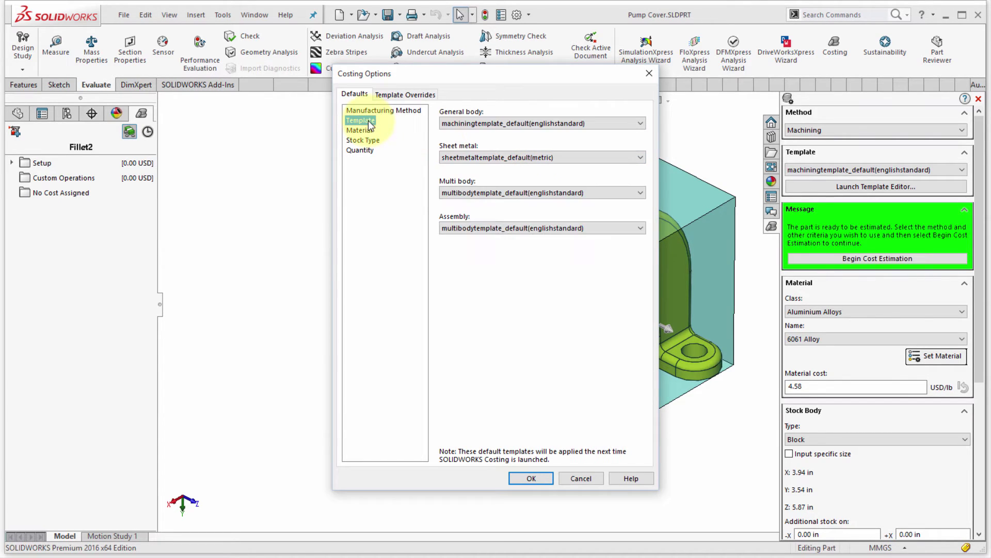
Keep englishstandard as the default machining template.
{"action": "left_click", "coordinate": [501, 128]}
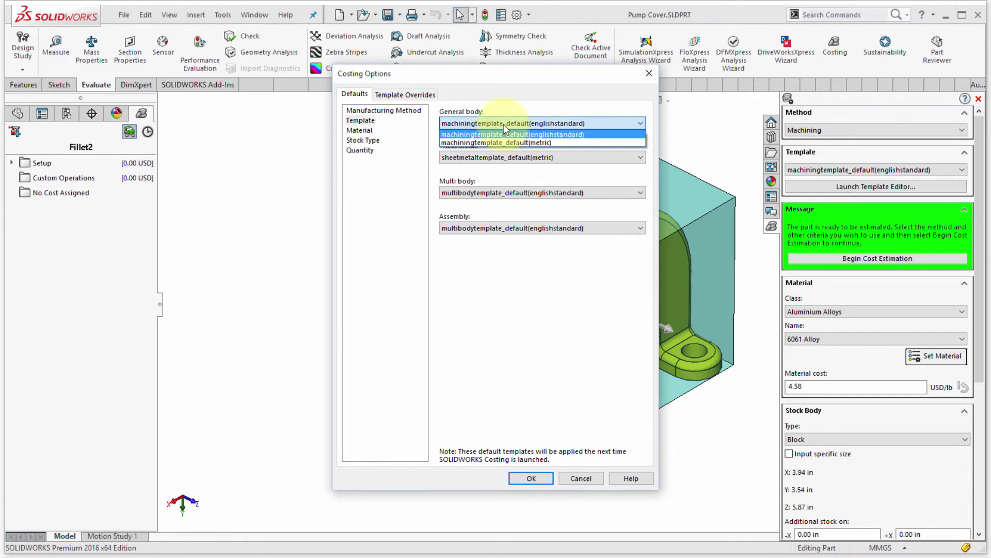
{"action": "left_click", "coordinate": [504, 123]}
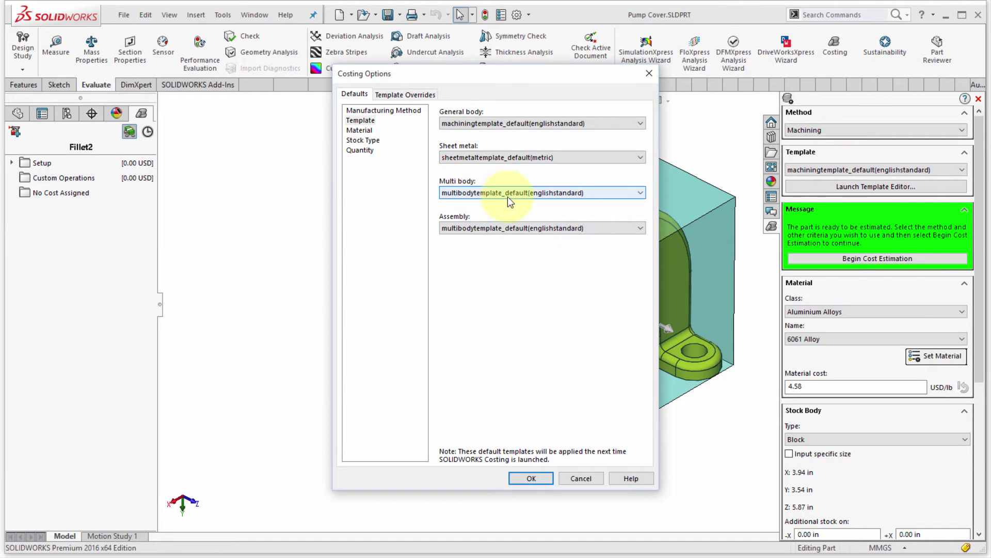
{"action": "left_click", "coordinate": [551, 123]}
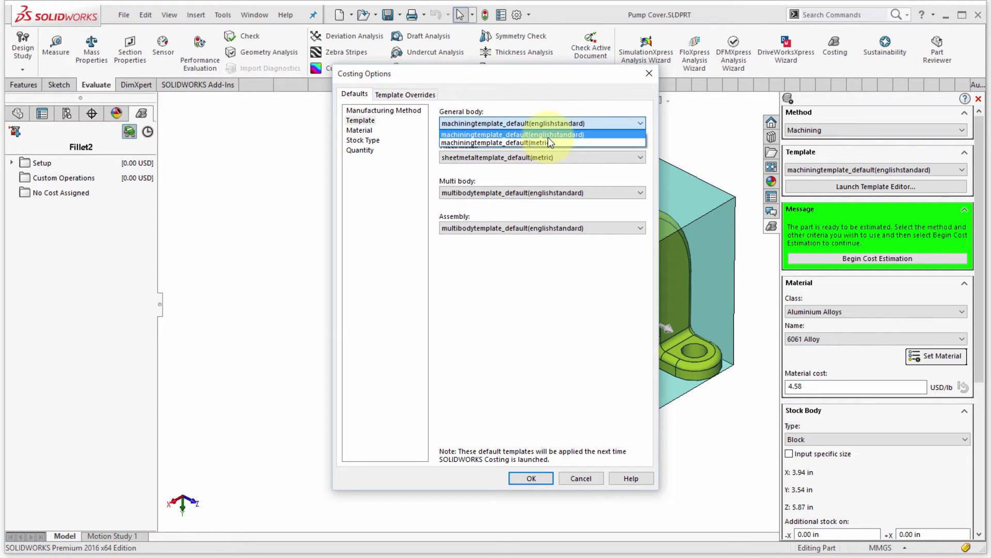
{"action": "left_click", "coordinate": [544, 95]}
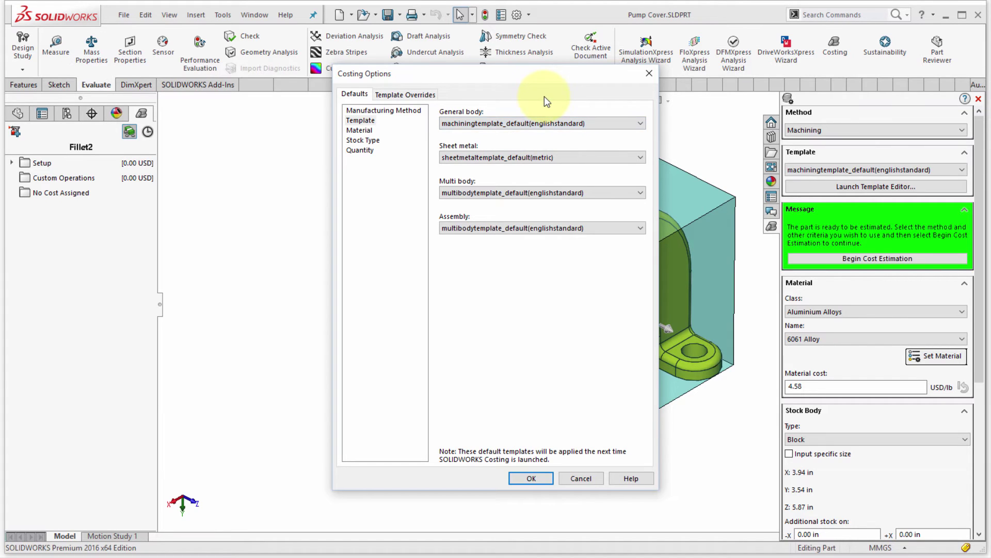
Review the default materials, stock types and quantities, then accept the options with OK.
{"action": "left_click", "coordinate": [358, 130]}
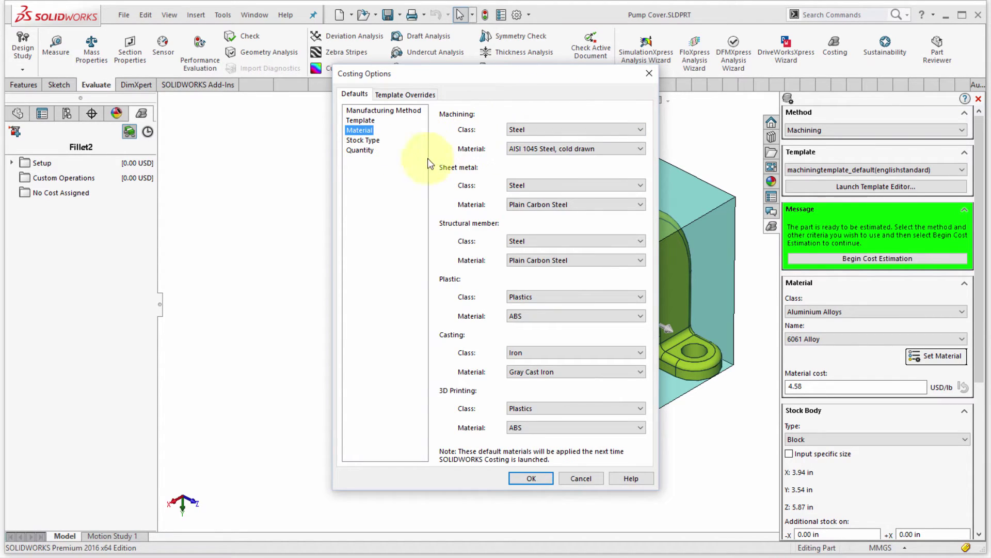
{"action": "left_click", "coordinate": [367, 140]}
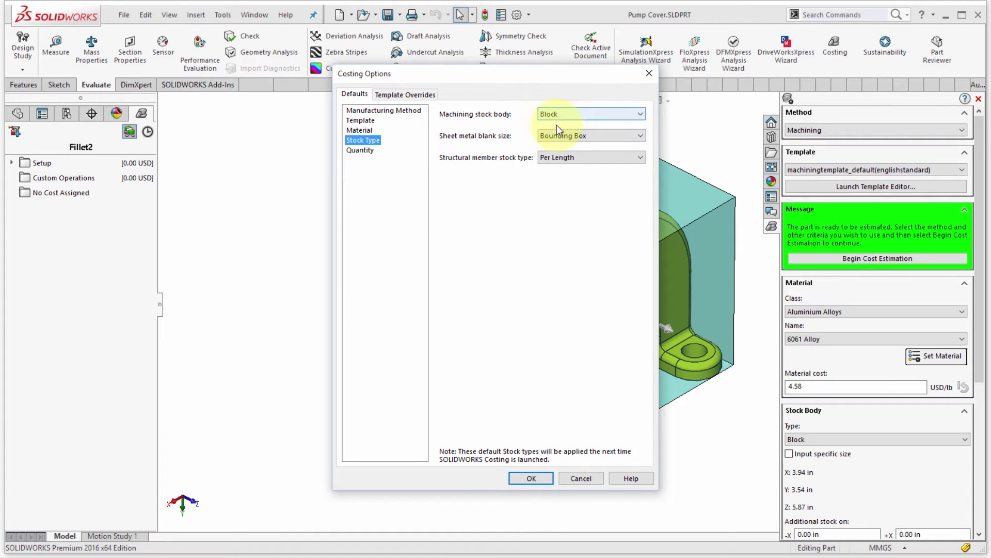
{"action": "left_click", "coordinate": [362, 150]}
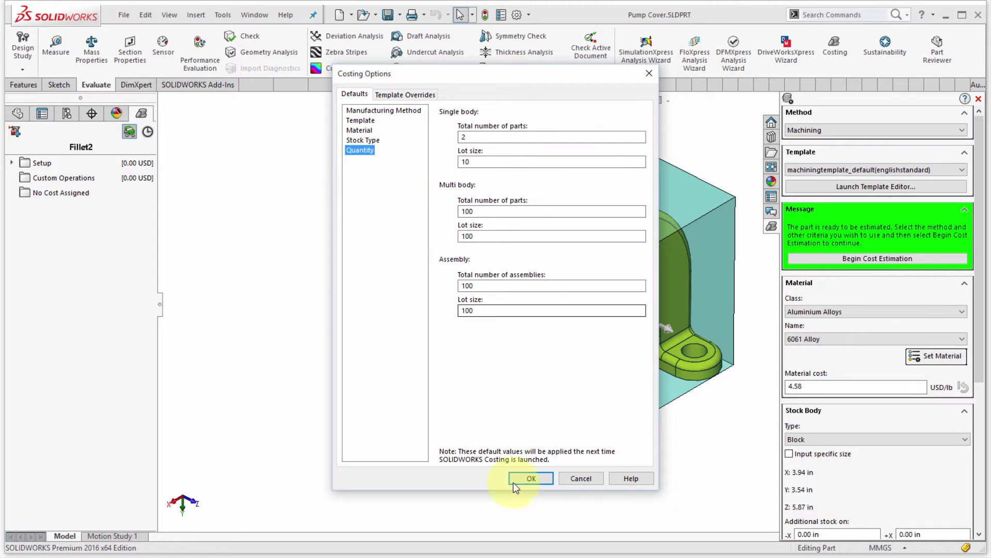
{"action": "left_click", "coordinate": [525, 474]}
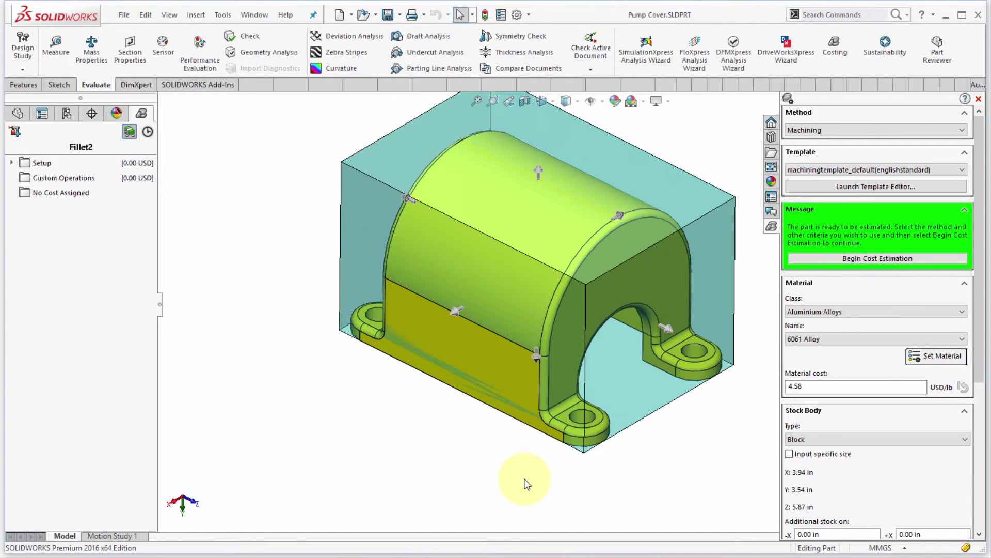
Switch the costing method from Machining to Casting.
{"action": "middle_click_drag", "start_coordinate": [598, 354], "coordinate": [553, 381], "text": "ctrl"}
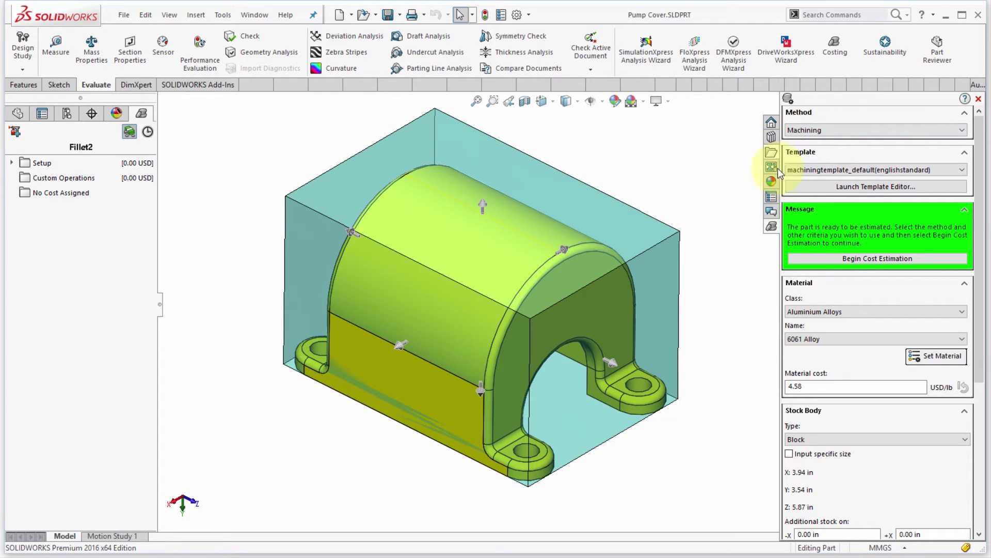
{"action": "left_click", "coordinate": [812, 131]}
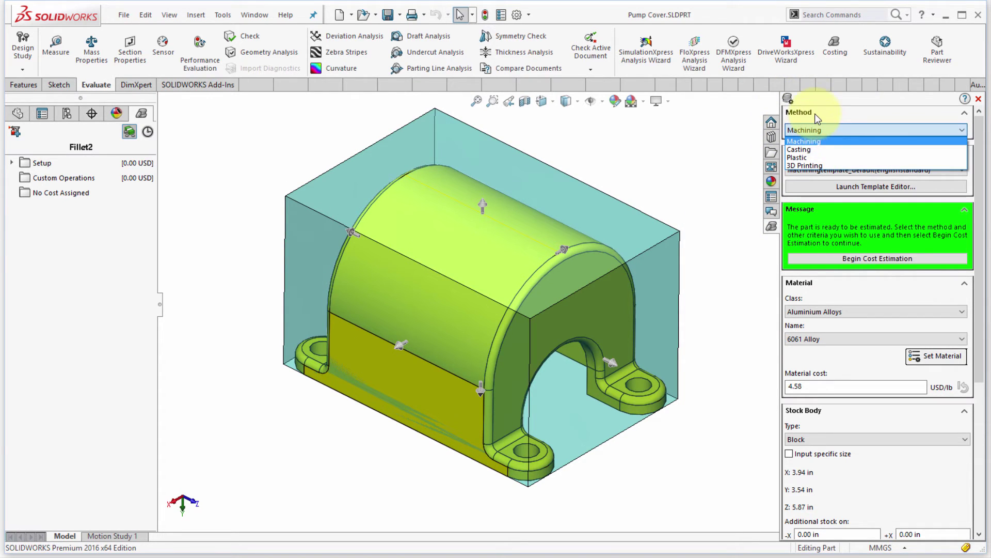
{"action": "left_click", "coordinate": [807, 148]}
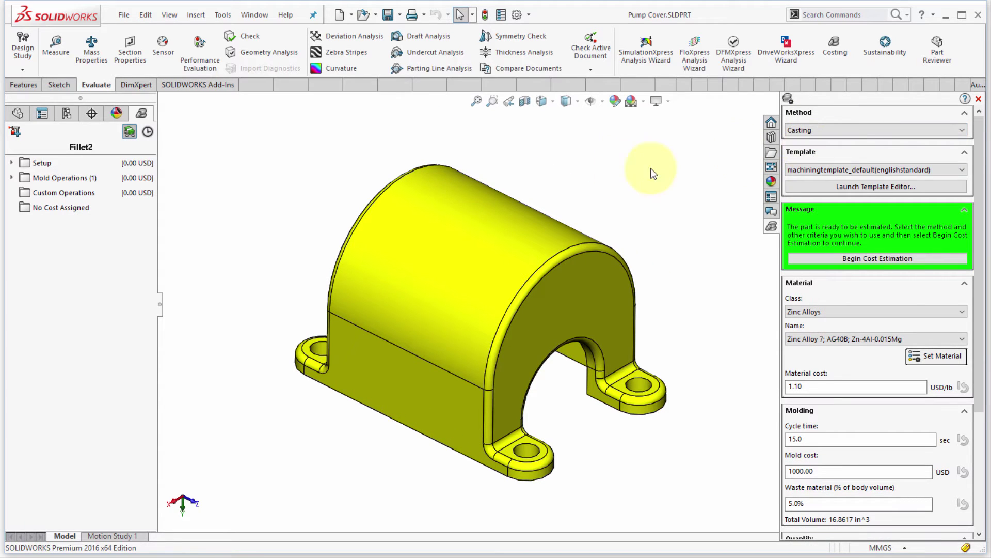
{"action": "left_click", "coordinate": [582, 232]}
{"action": "left_click", "coordinate": [806, 135]}
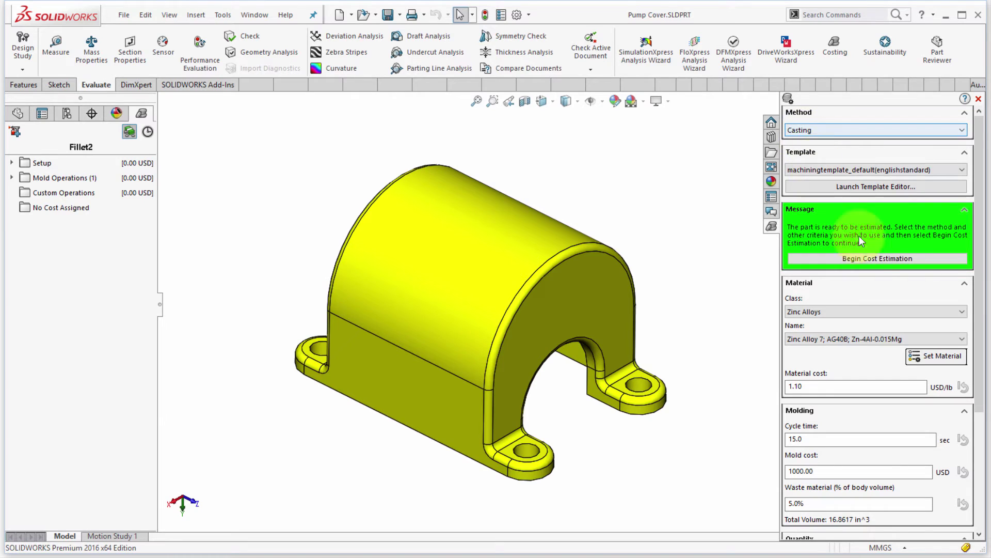
Set the material class to Aluminium Alloys with 7079 Alloy as the material.
{"action": "left_click", "coordinate": [825, 312]}
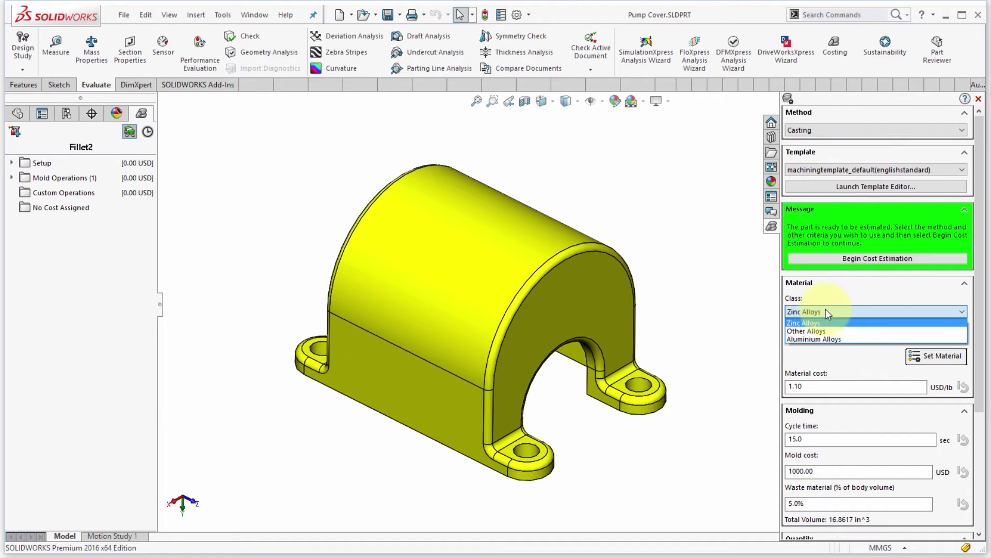
{"action": "left_click", "coordinate": [829, 313]}
{"action": "left_click", "coordinate": [829, 313]}
{"action": "left_click", "coordinate": [820, 339]}
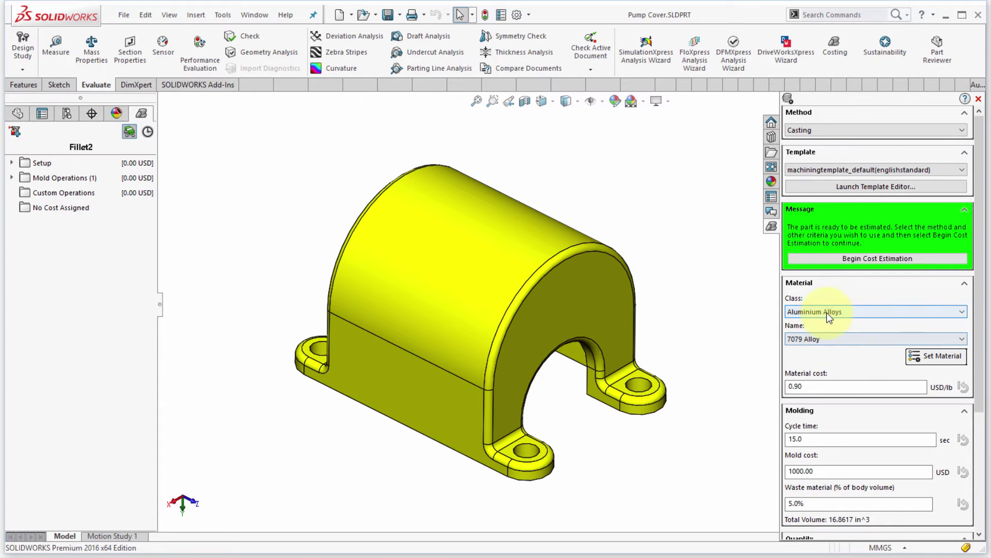
{"action": "left_click", "coordinate": [821, 339]}
{"action": "left_click", "coordinate": [821, 340]}
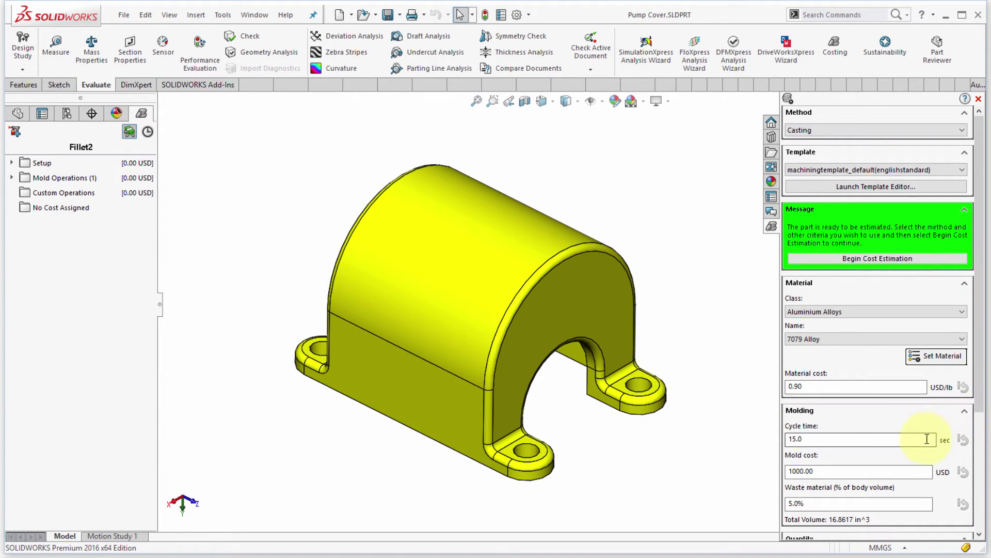
{"action": "scroll", "coordinate": [950, 392], "scroll_direction": "down", "scroll_amount": 3}
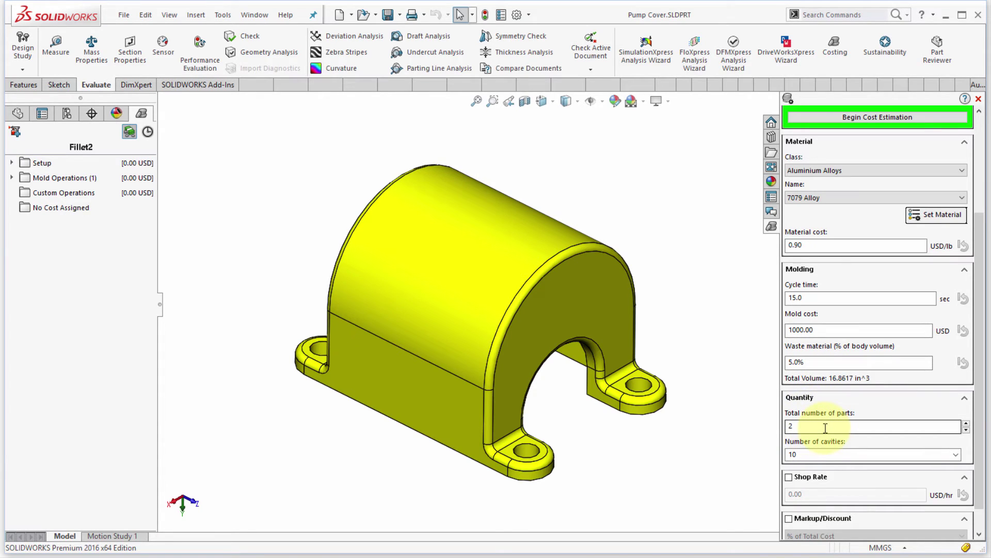
Run the cost estimation: 514.83 USD per part, with 500.00 USD mold cost at 97%.
{"action": "left_click_drag", "start_coordinate": [979, 305], "coordinate": [987, 228]}
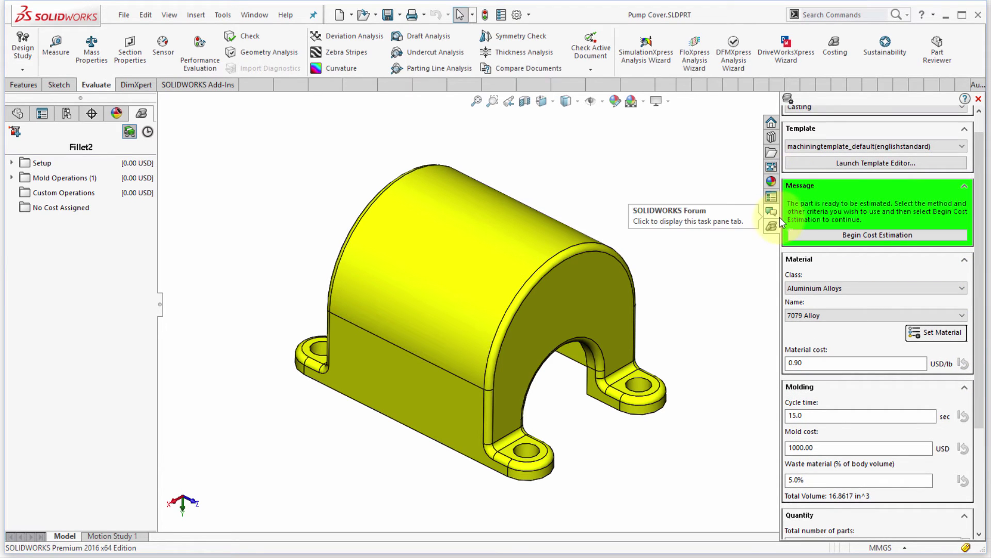
{"action": "left_click", "coordinate": [837, 239]}
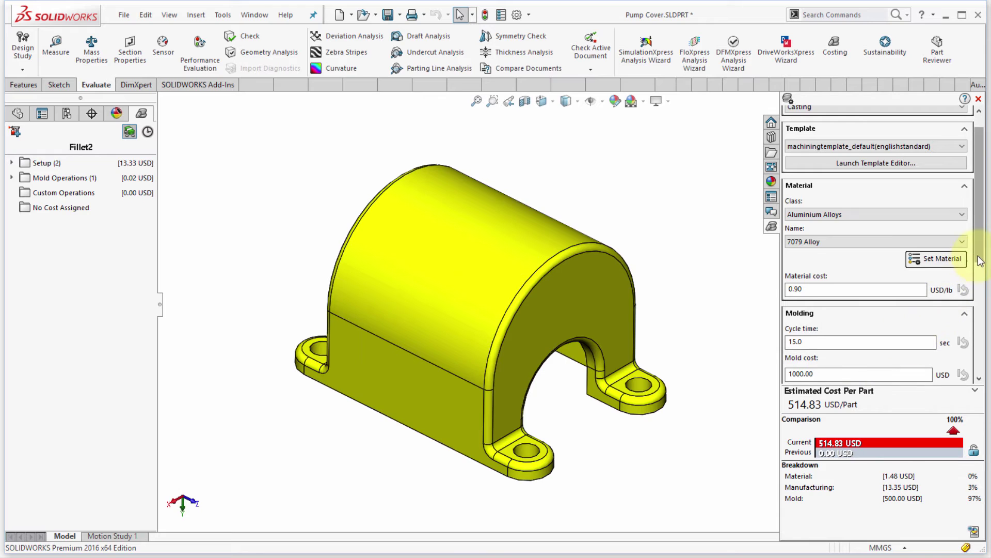
{"action": "scroll", "coordinate": [981, 217], "scroll_direction": "up", "scroll_amount": 1}
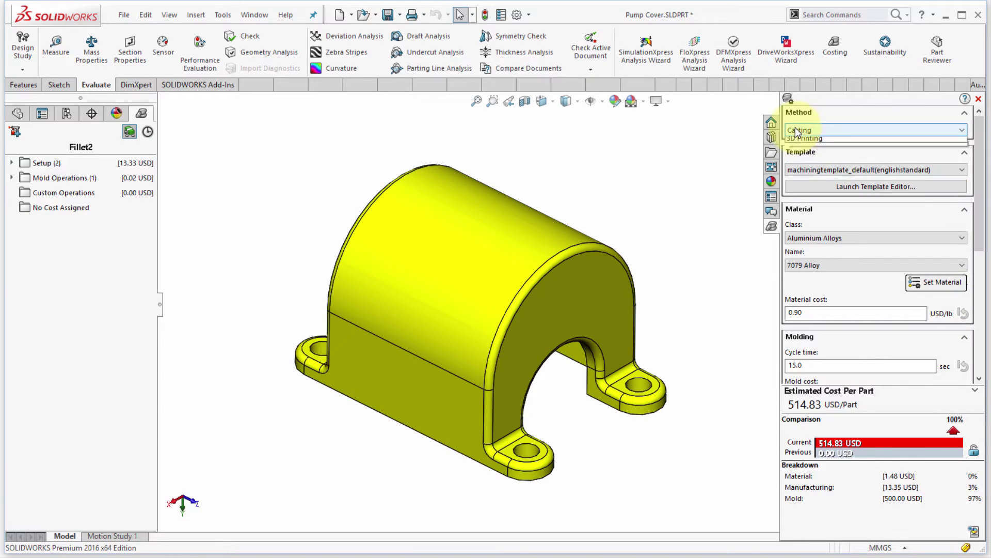
Return to Machining with Steel class, Plain Carbon Steel, estimating 57.27 USD per part.
{"action": "left_click", "coordinate": [795, 128]}
{"action": "left_click", "coordinate": [816, 141]}
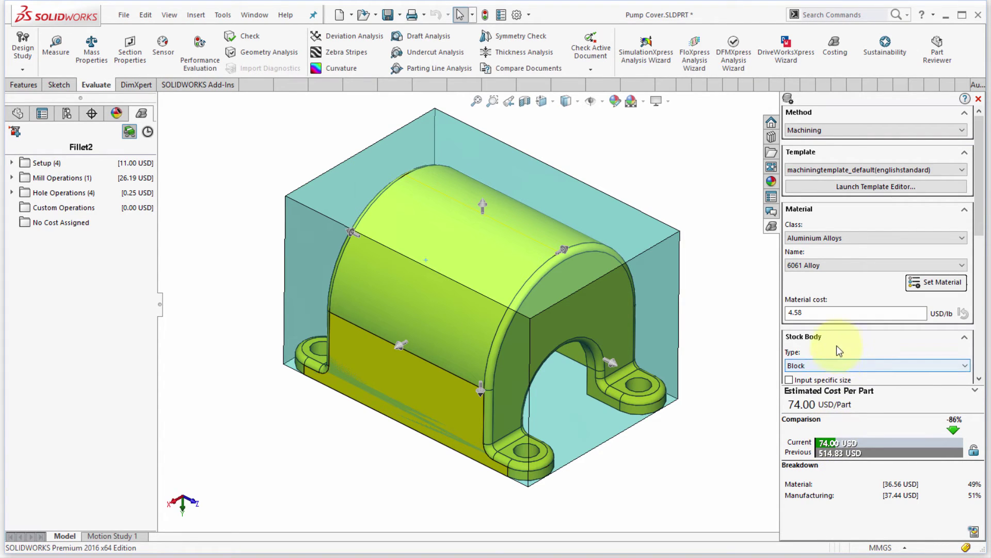
{"action": "left_click", "coordinate": [832, 237]}
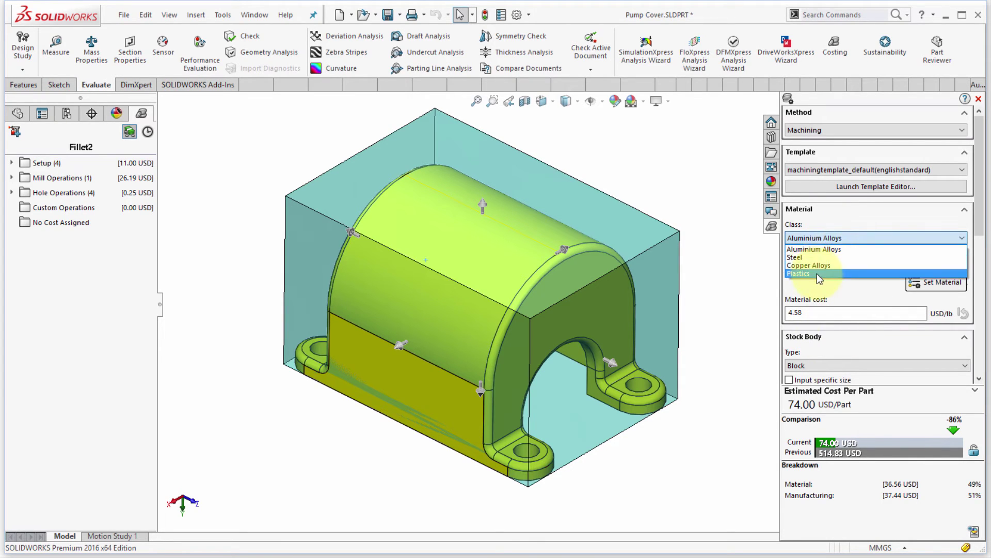
{"action": "left_click", "coordinate": [813, 258]}
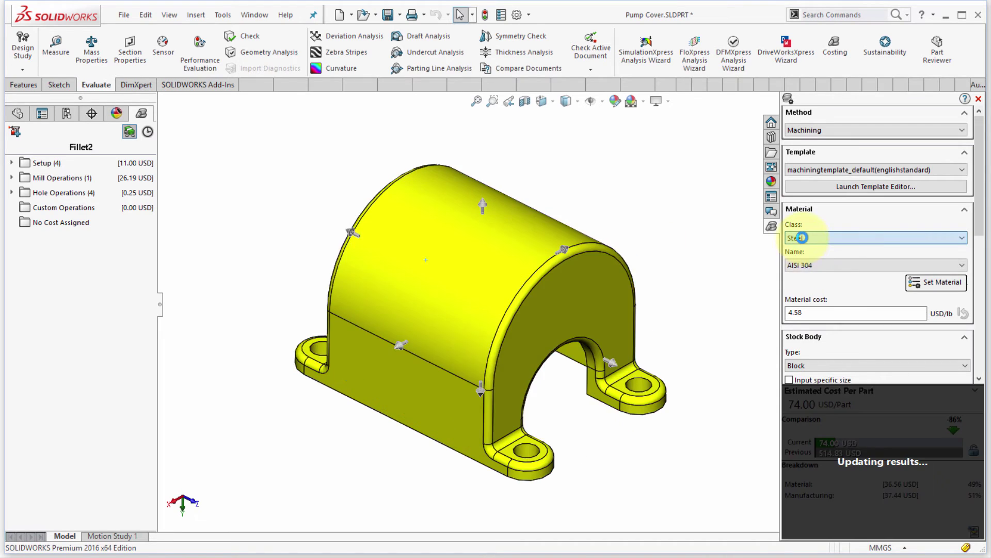
{"action": "left_click", "coordinate": [809, 266]}
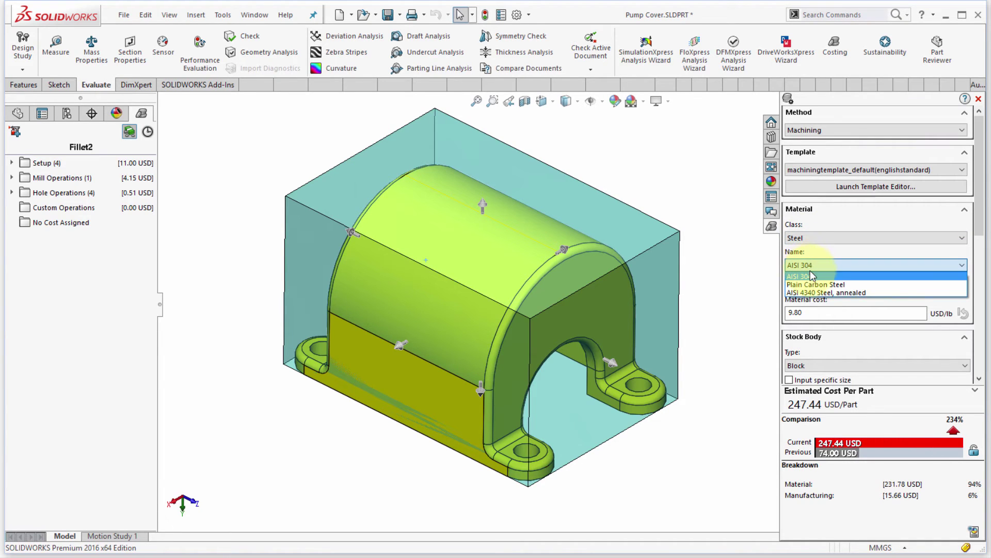
{"action": "left_click", "coordinate": [810, 284]}
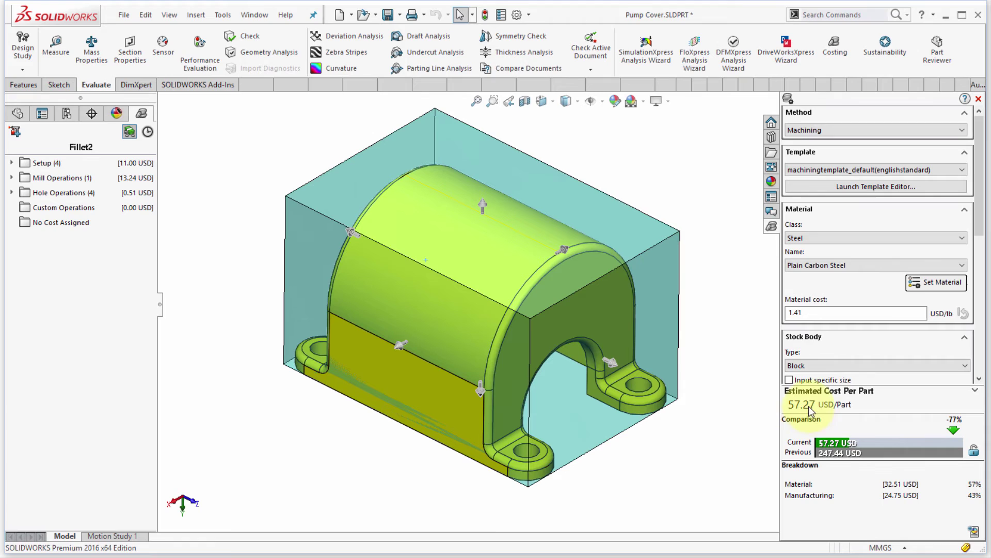
Pull the stock block's front and top faces out to 4.88 × 3.98 × 5.87 in.
{"action": "left_click", "coordinate": [980, 379]}
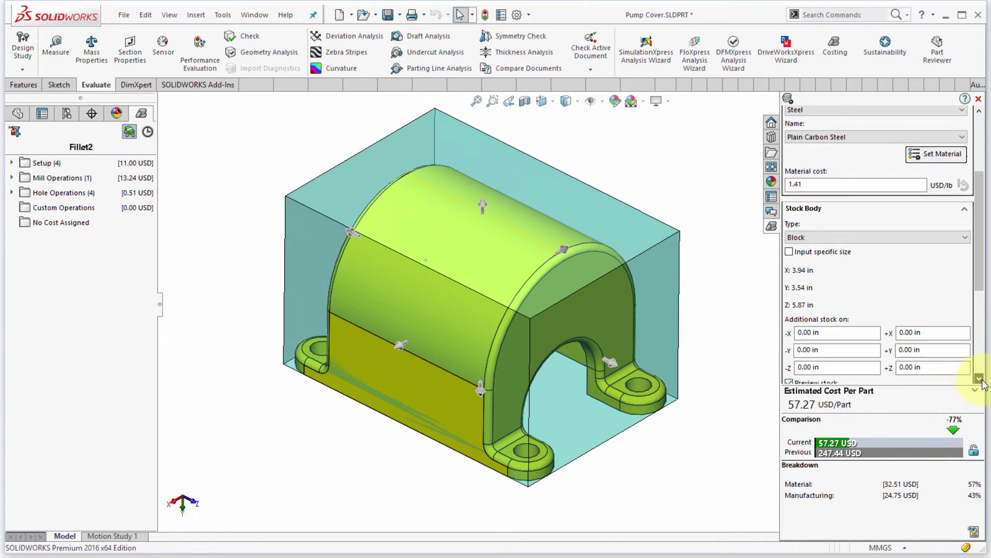
{"action": "left_click_drag", "start_coordinate": [400, 344], "coordinate": [392, 348]}
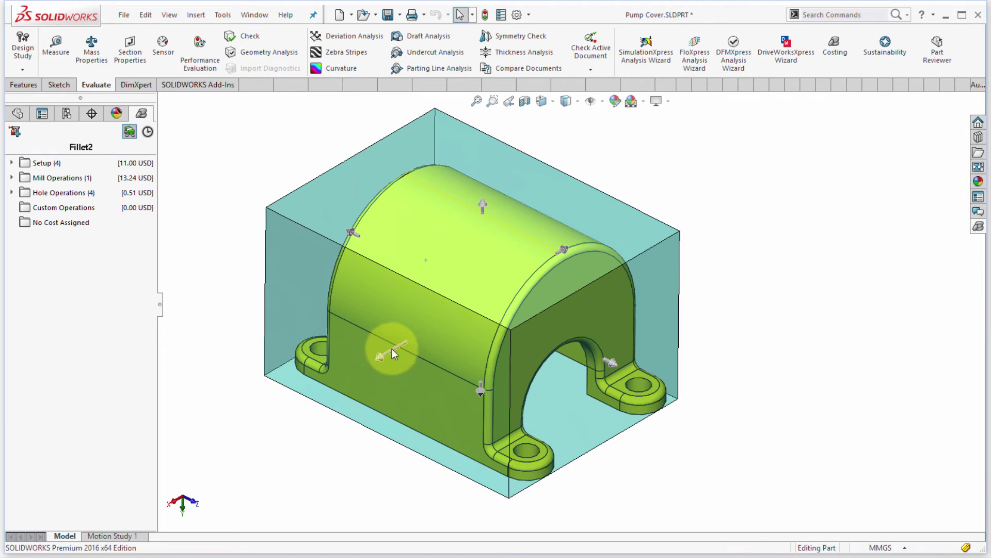
{"action": "middle_click_drag", "start_coordinate": [606, 341], "coordinate": [655, 436], "text": "ctrl"}
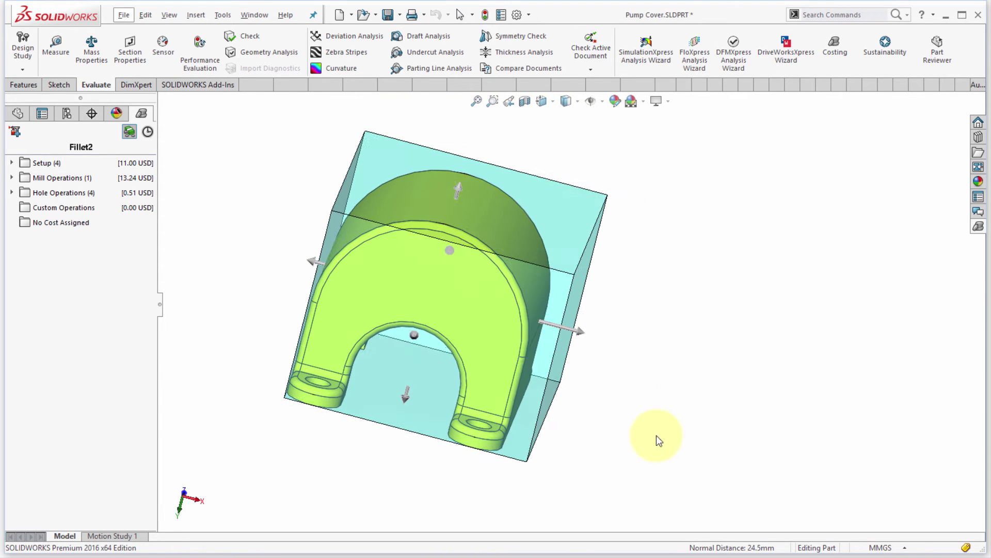
{"action": "left_click", "coordinate": [304, 265]}
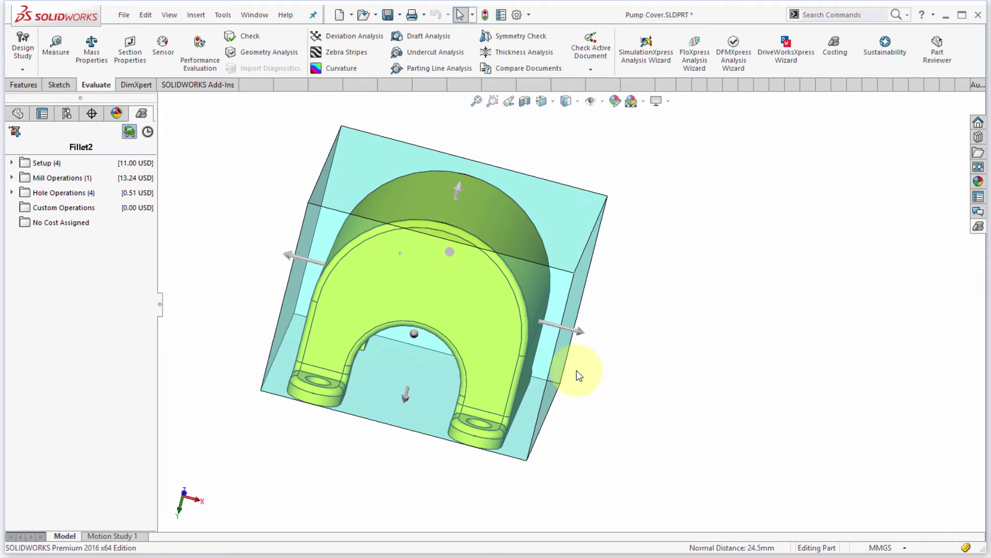
{"action": "middle_click_drag", "start_coordinate": [608, 357], "coordinate": [444, 317]}
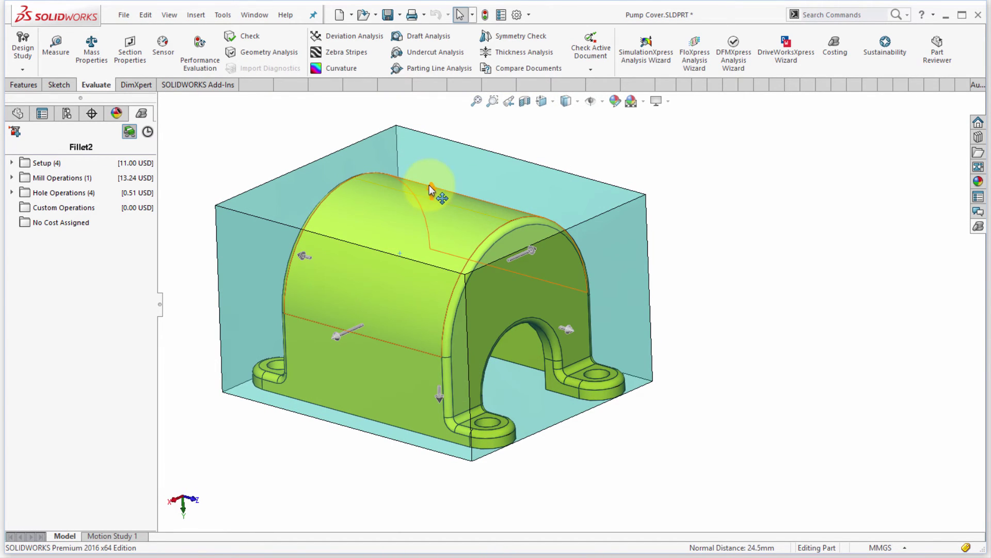
{"action": "left_click_drag", "start_coordinate": [431, 189], "coordinate": [432, 166]}
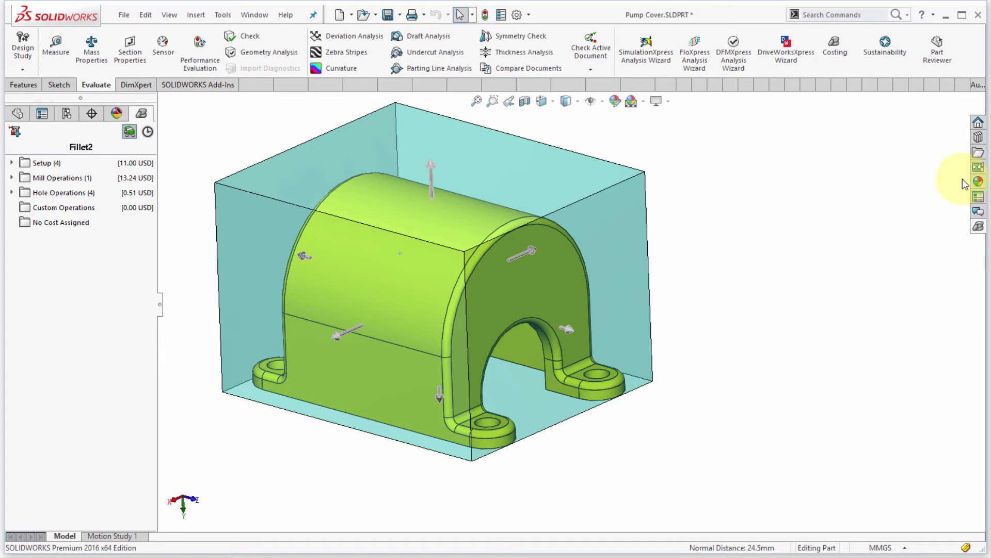
{"action": "left_click", "coordinate": [978, 226]}
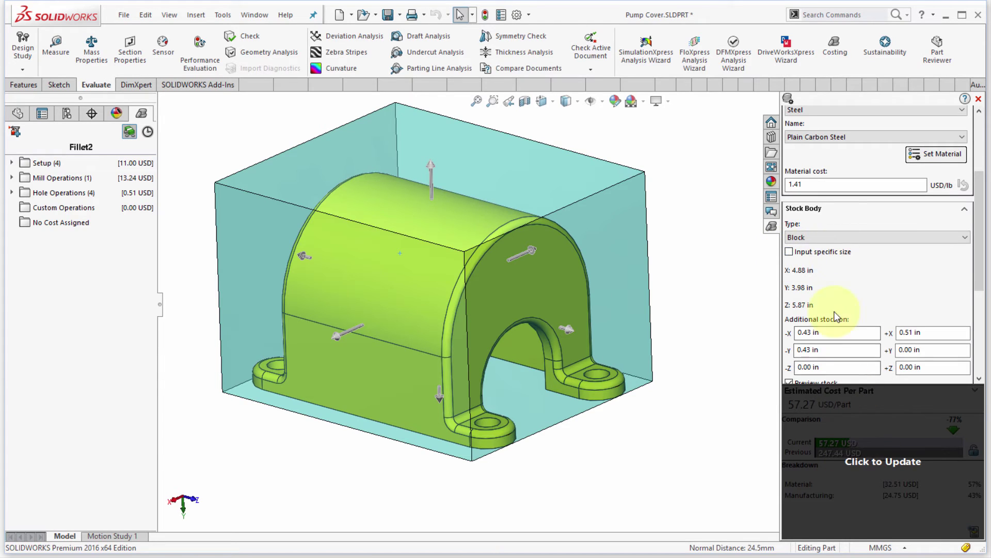
Enter a 5 × 4 × 7 in stock size, update to 113.22 USD, and lock it as baseline.
{"action": "left_click", "coordinate": [789, 251]}
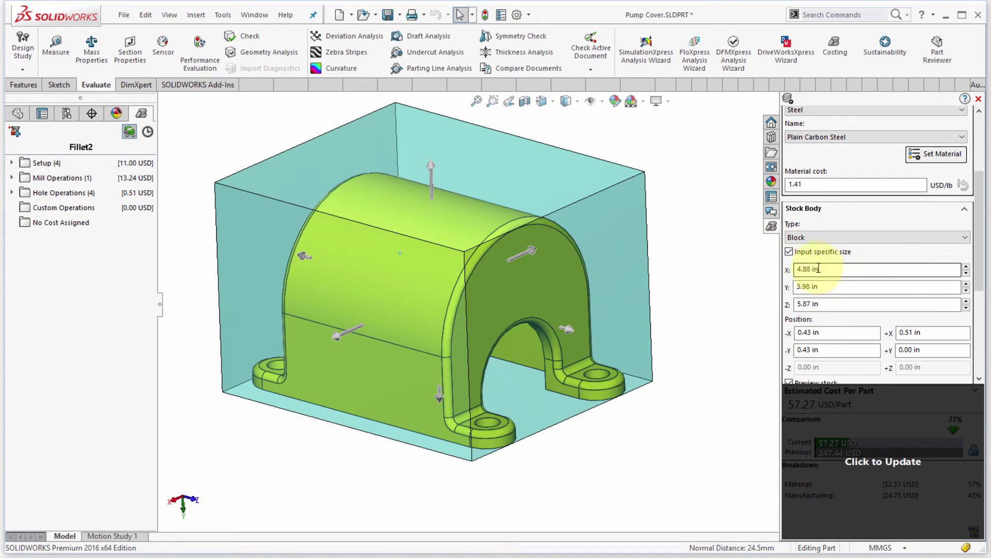
{"action": "left_click", "coordinate": [795, 270]}
{"action": "type", "text": "5"}
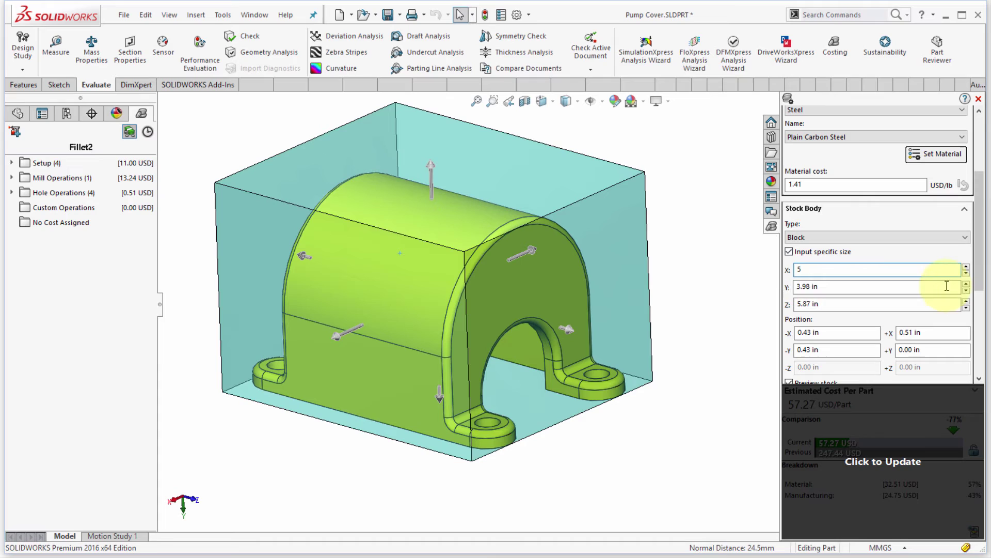
{"action": "key", "text": "Tab"}
{"action": "type", "text": "4"}
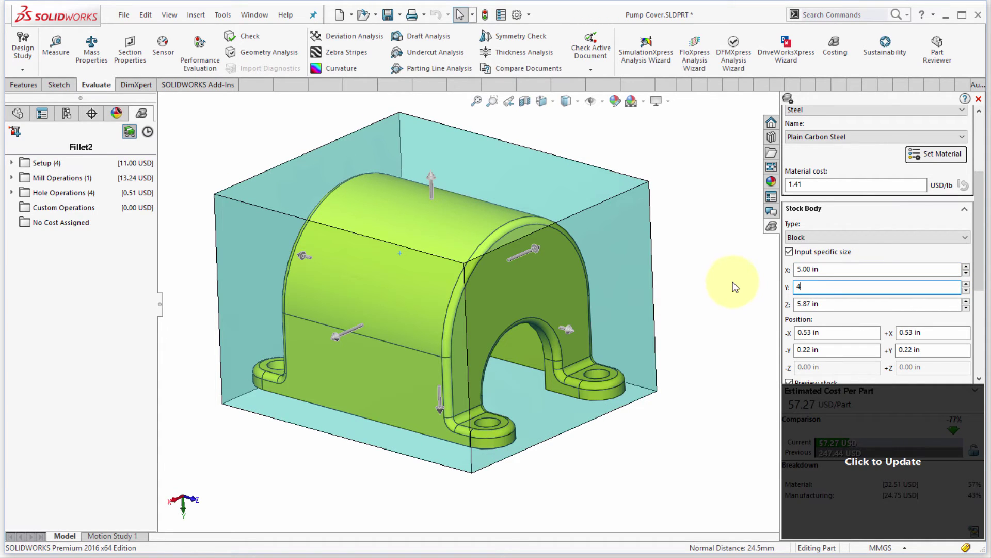
{"action": "left_click", "coordinate": [835, 305]}
{"action": "left_click_drag", "start_coordinate": [835, 305], "coordinate": [742, 310]}
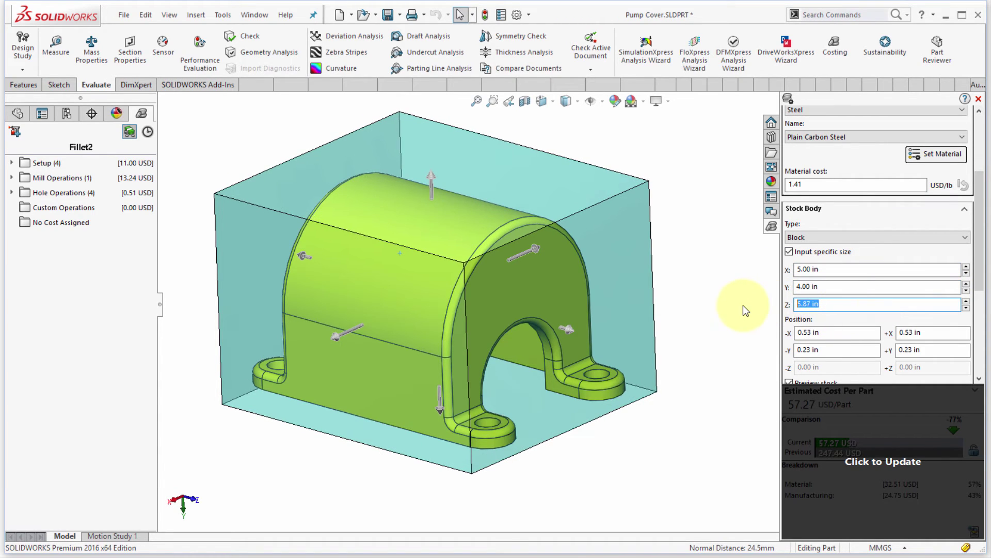
{"action": "type", "text": "7"}
{"action": "left_click", "coordinate": [804, 332]}
{"action": "left_click", "coordinate": [909, 459]}
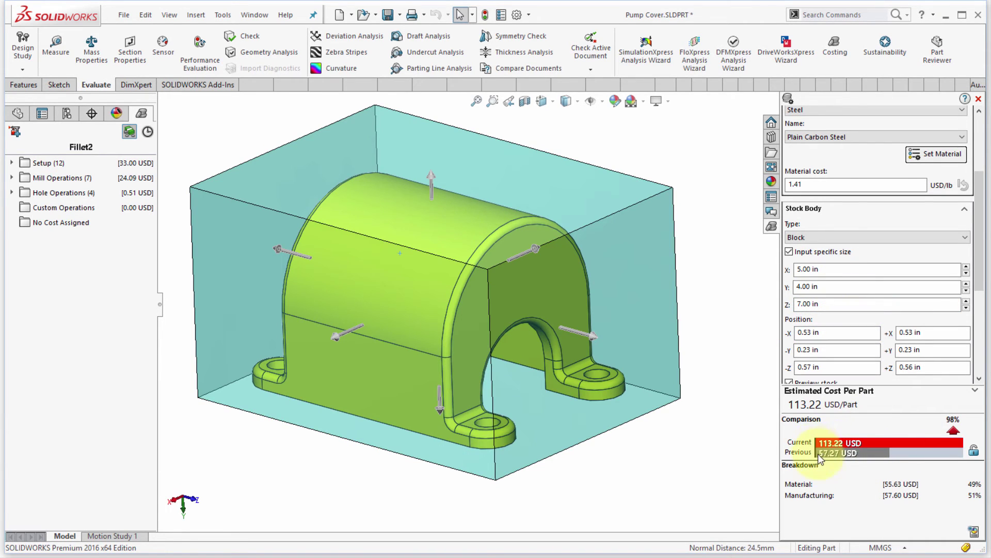
{"action": "left_click", "coordinate": [974, 452]}
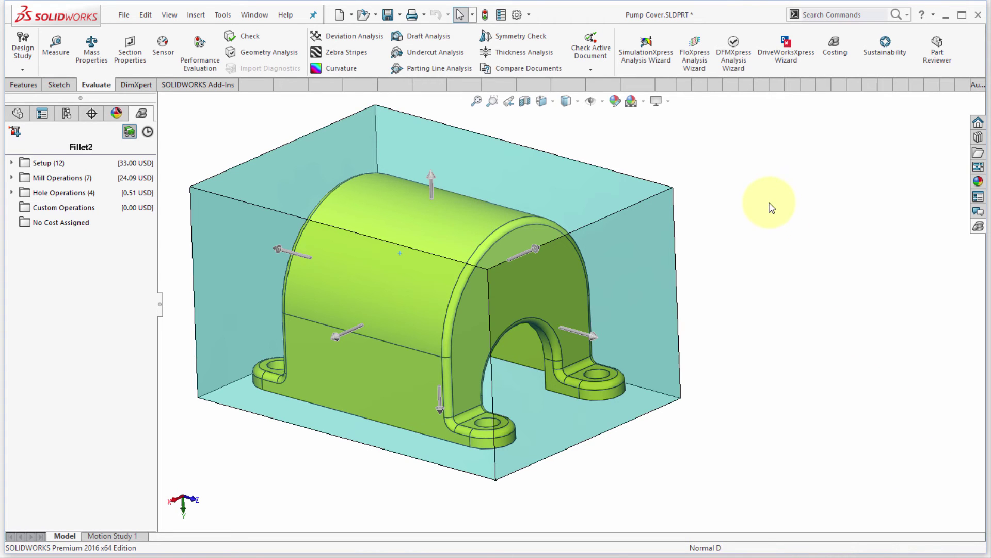
Set the material to Aluminium Alloys 6061 Alloy at 4.58 USD/lb, giving 118.63 USD per part.
{"action": "mouse_move", "coordinate": [772, 206]}
{"action": "middle_mouse_down"}
{"action": "mouse_move", "coordinate": [790, 217]}
{"action": "mouse_move", "coordinate": [770, 181]}
{"action": "mouse_move", "coordinate": [763, 209]}
{"action": "mouse_move", "coordinate": [770, 194]}
{"action": "middle_mouse_up"}
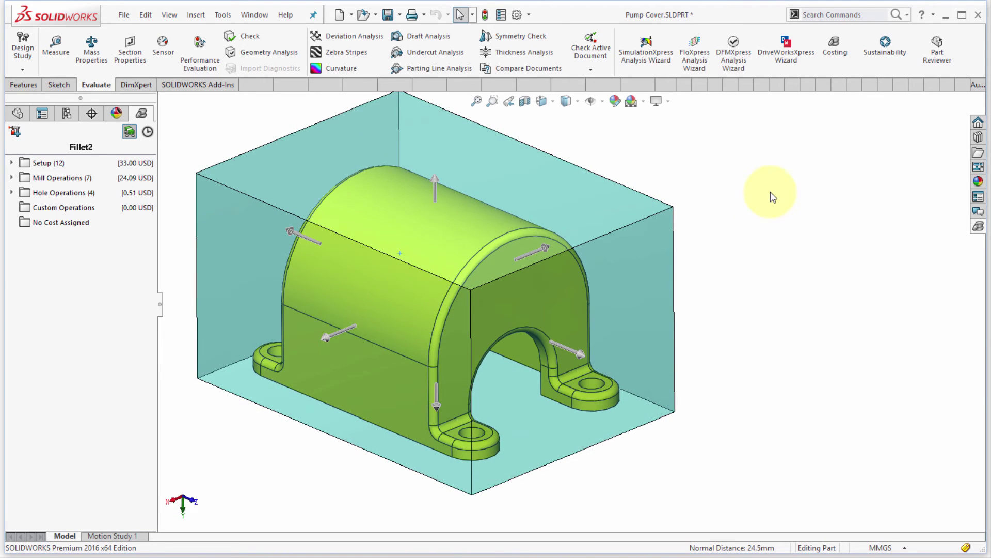
{"action": "left_click", "coordinate": [979, 227]}
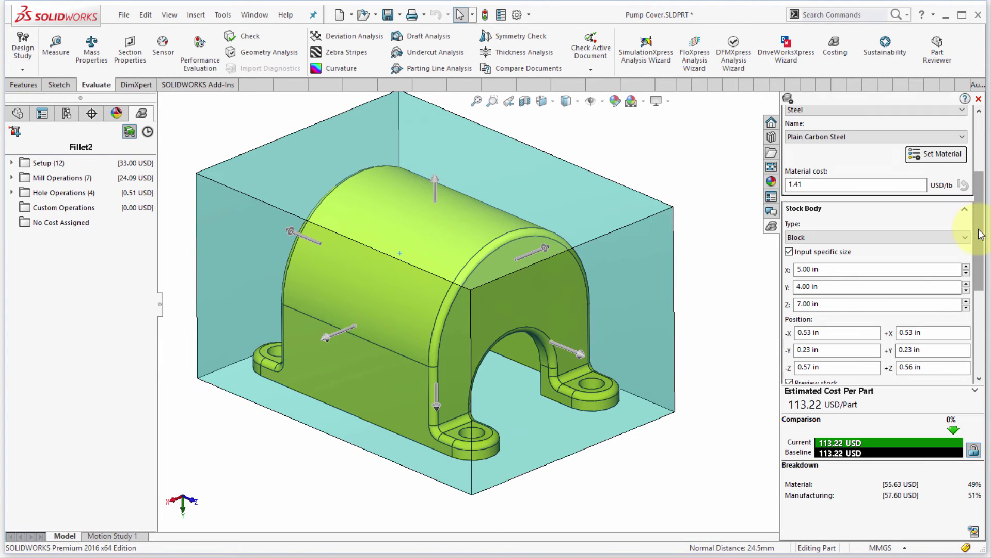
{"action": "left_click", "coordinate": [964, 212]}
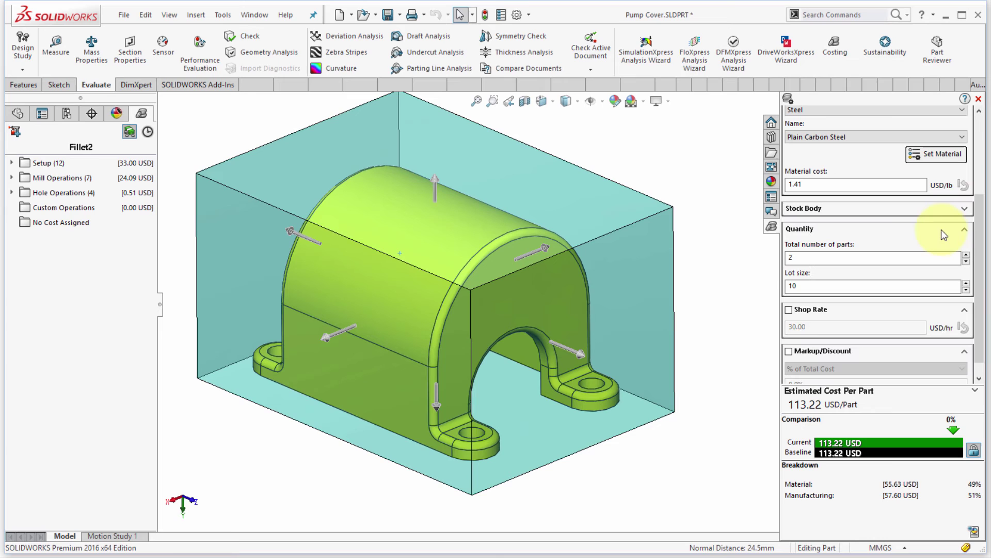
{"action": "left_click_drag", "start_coordinate": [979, 209], "coordinate": [987, 152]}
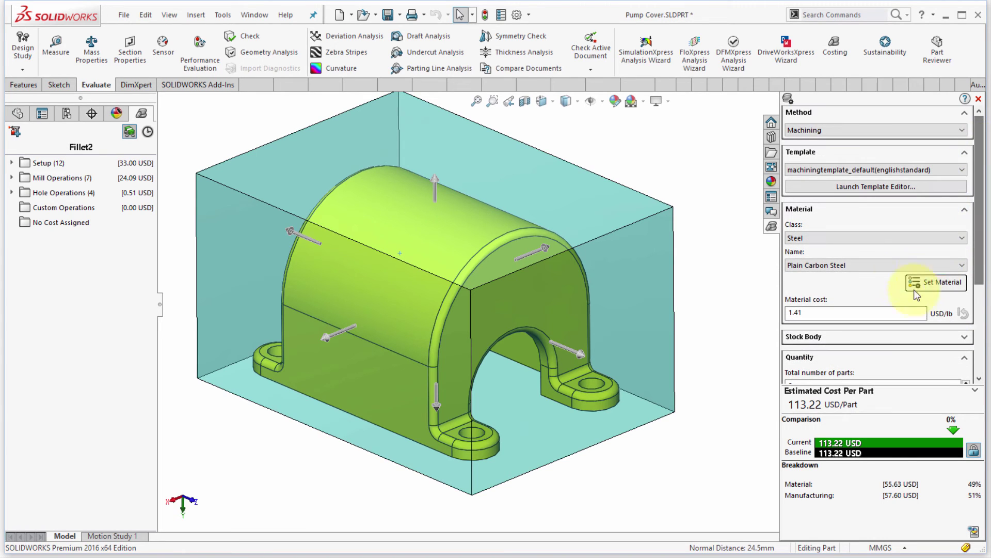
{"action": "left_click", "coordinate": [879, 239]}
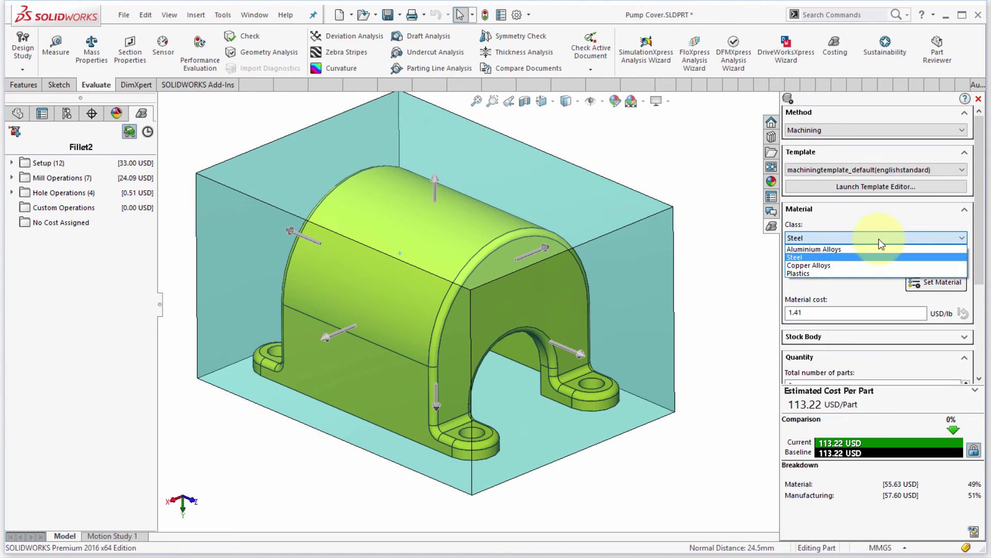
{"action": "left_click", "coordinate": [845, 249]}
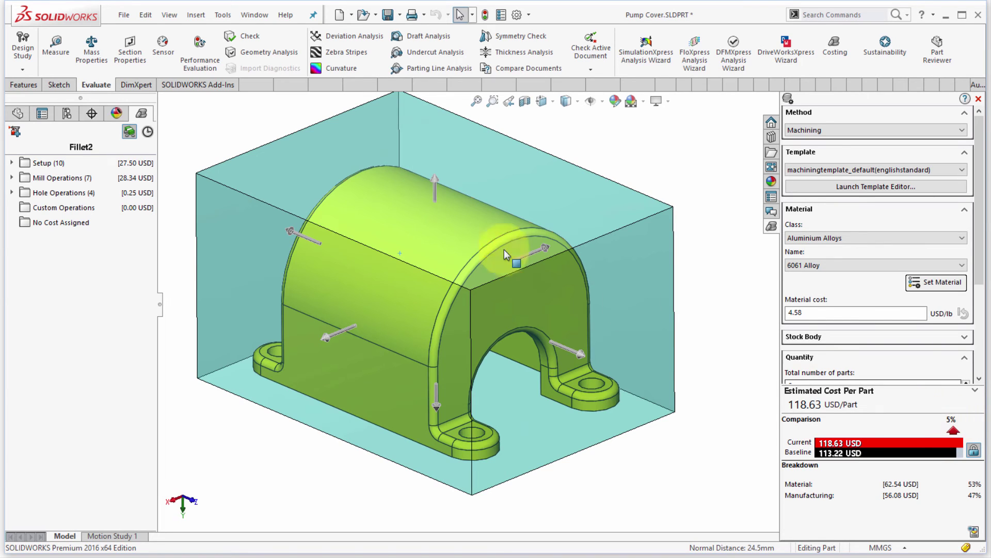
Delete Fillet1 and Fillet2 from the feature tree and recheck the cost at 118.25 USD.
{"action": "left_click", "coordinate": [20, 113]}
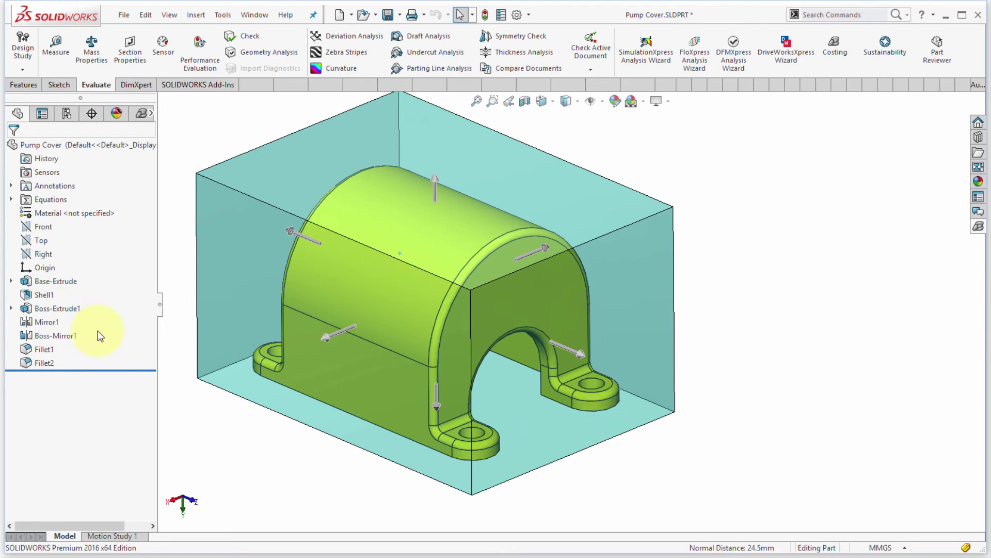
{"action": "left_click", "coordinate": [68, 335]}
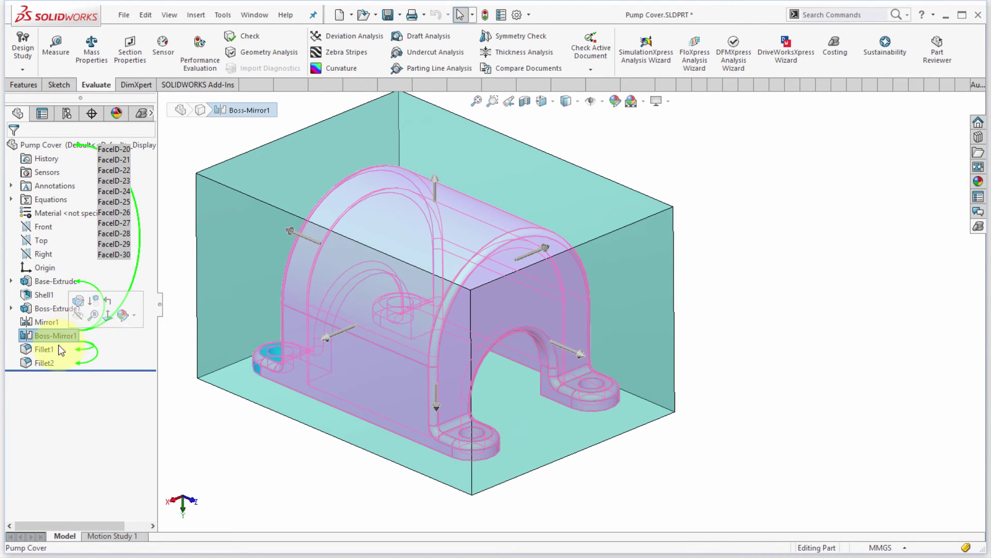
{"action": "left_click", "coordinate": [42, 349]}
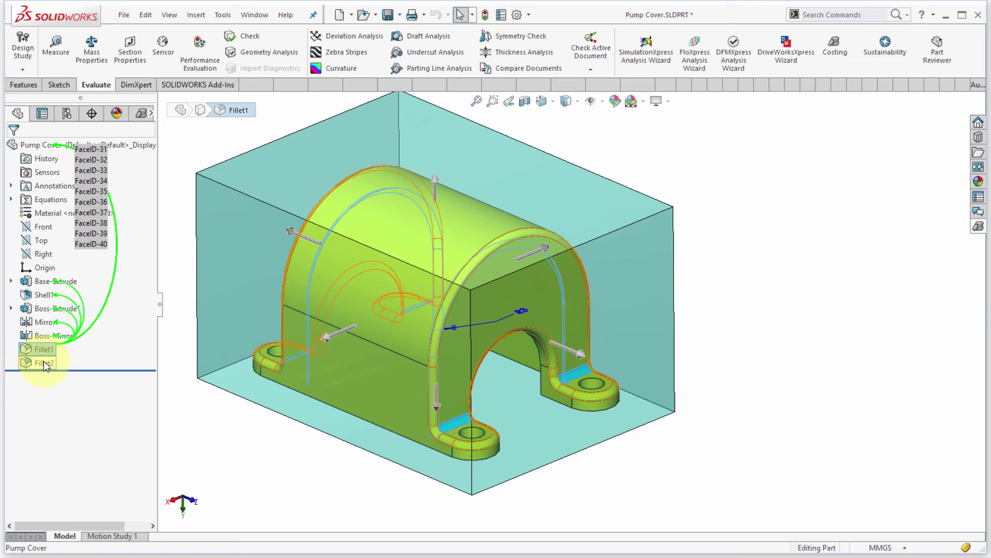
{"action": "right_click", "coordinate": [46, 359]}
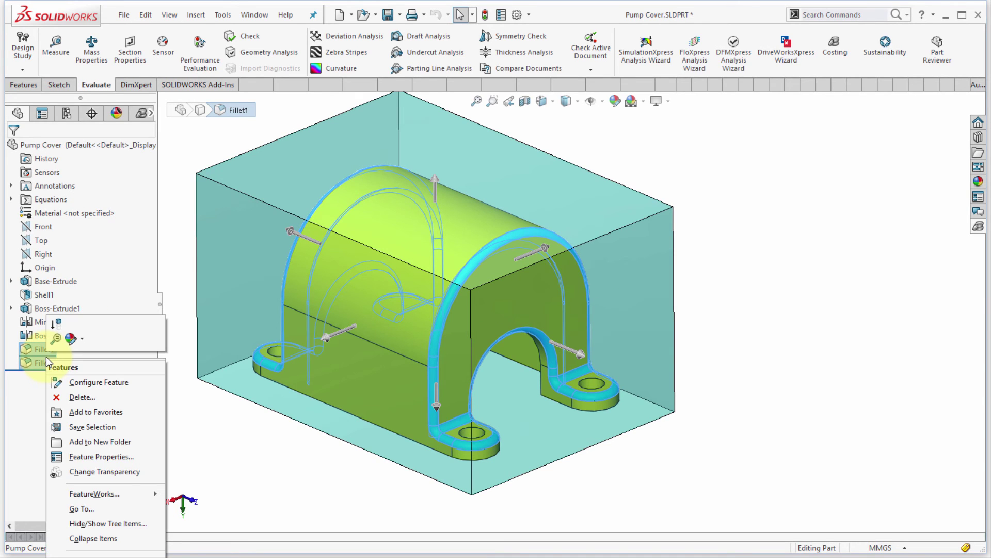
{"action": "left_click", "coordinate": [80, 397]}
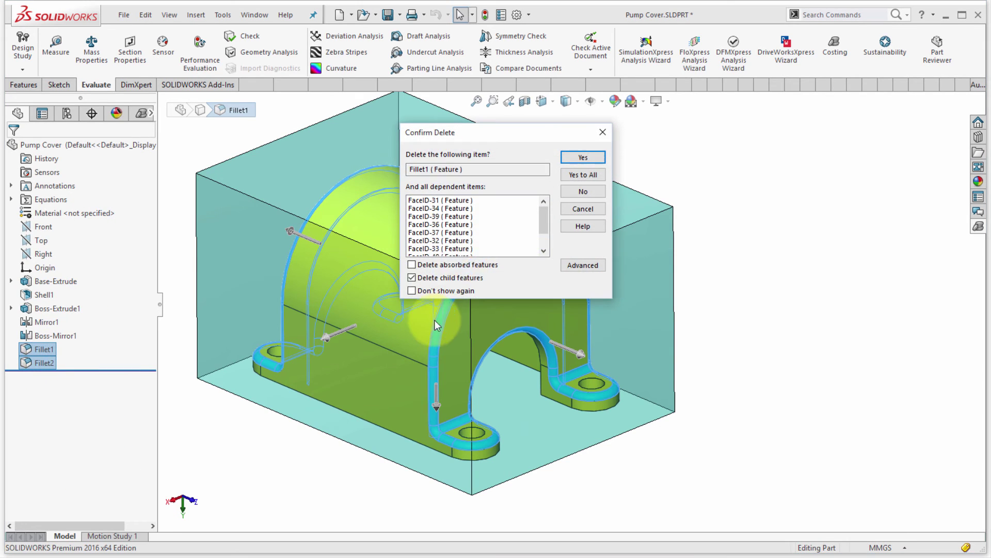
{"action": "left_click", "coordinate": [586, 157]}
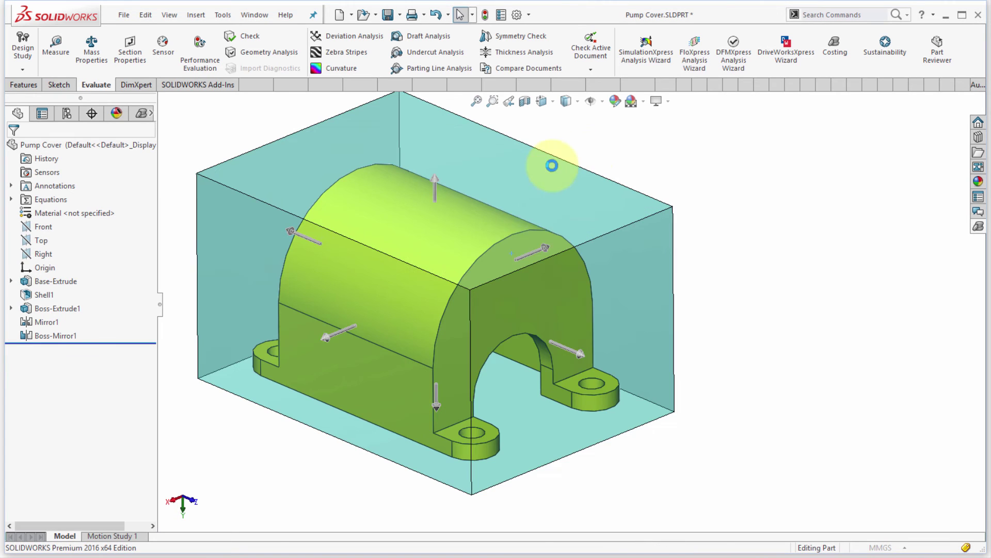
{"action": "left_click", "coordinate": [977, 227]}
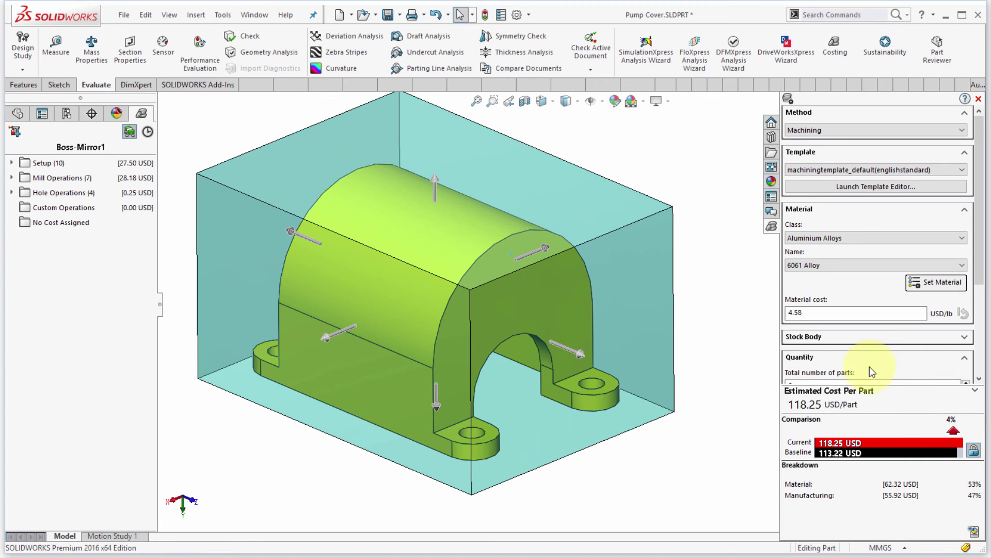
Generate the costing report and publish it as the Word document 'Pump Cover_Report 1'.
{"action": "left_click", "coordinate": [973, 533]}
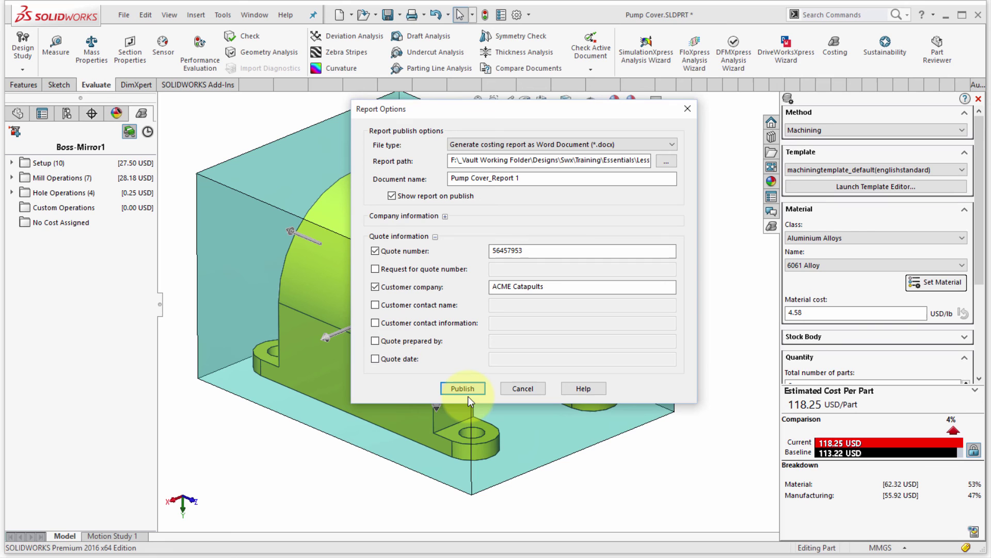
{"action": "left_click", "coordinate": [523, 389]}
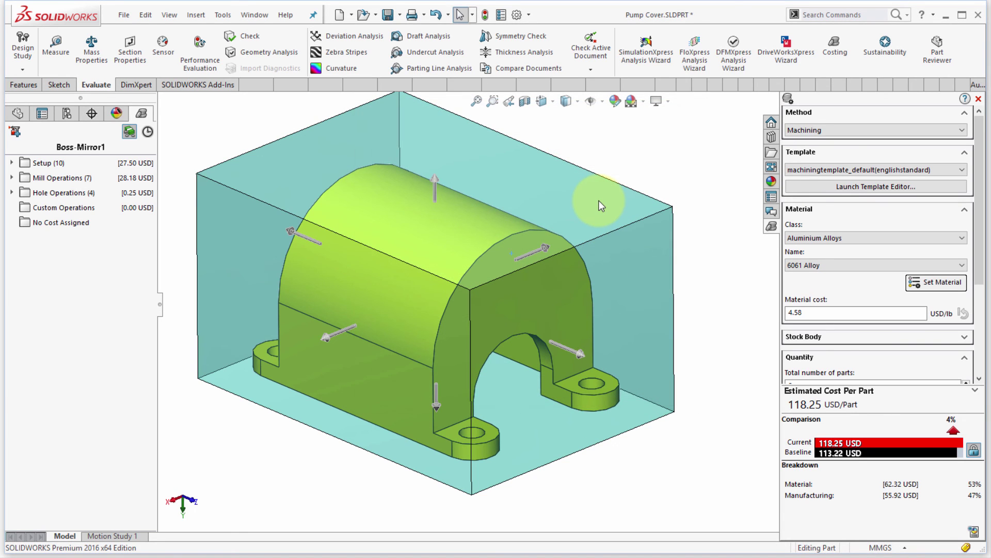